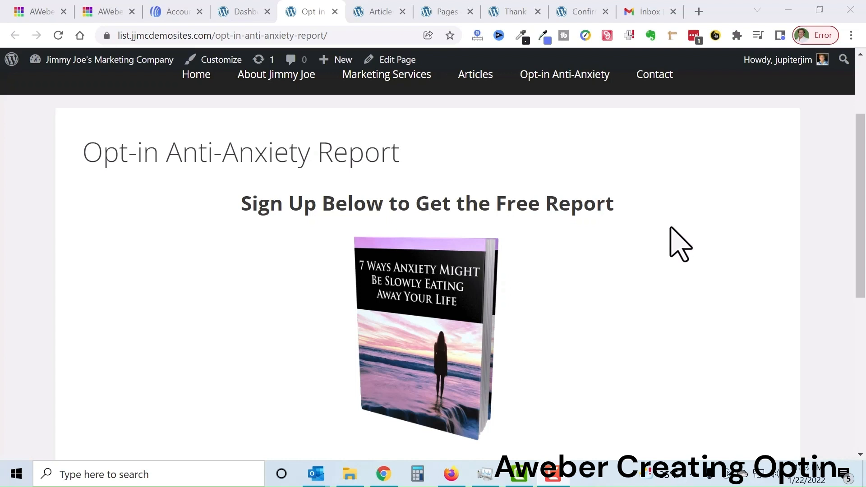
Examine the Opt-in Anti-Anxiety Report page, including its address, report cover and "Get Your Free Report" sign-up form
scroll(679, 245, down, 5)
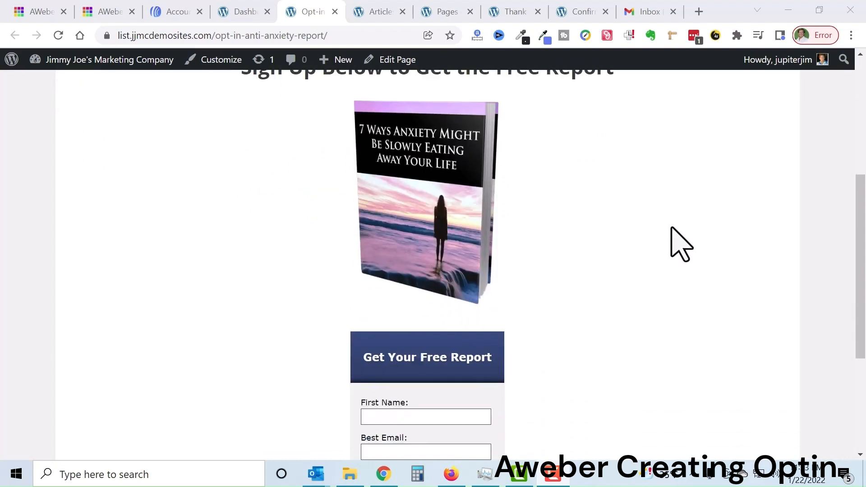
scroll(680, 244, down, 2)
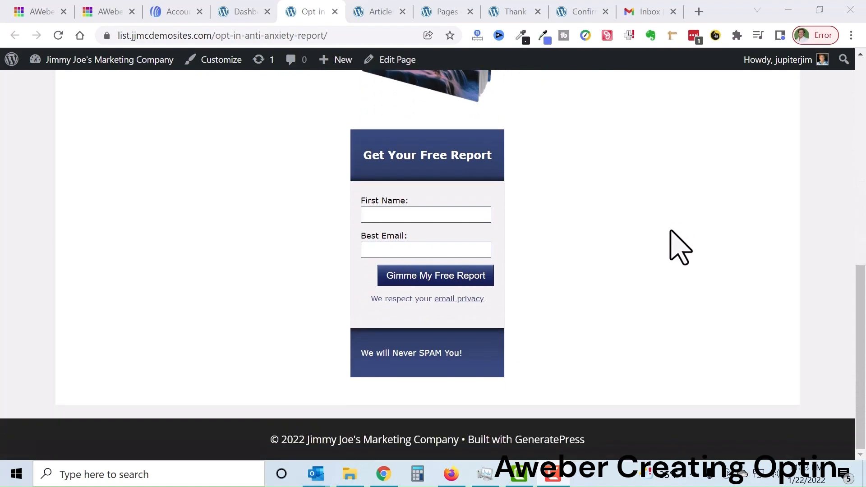
scroll(656, 254, up, 4)
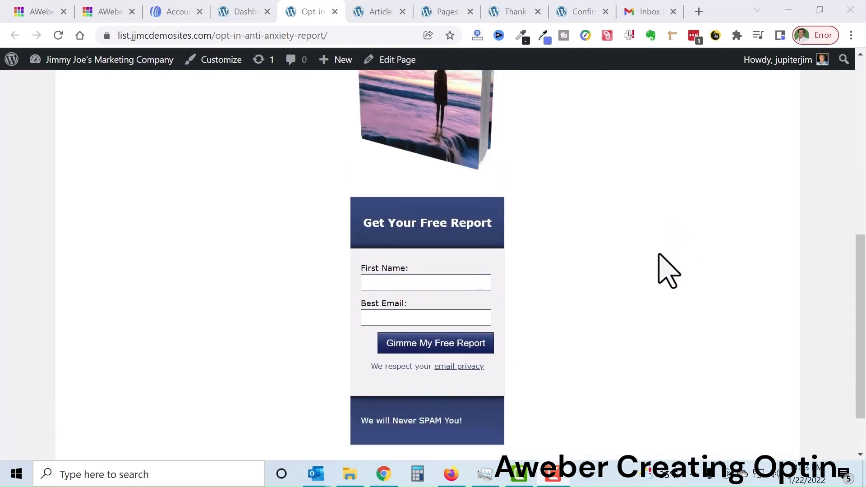
scroll(663, 270, up, 5)
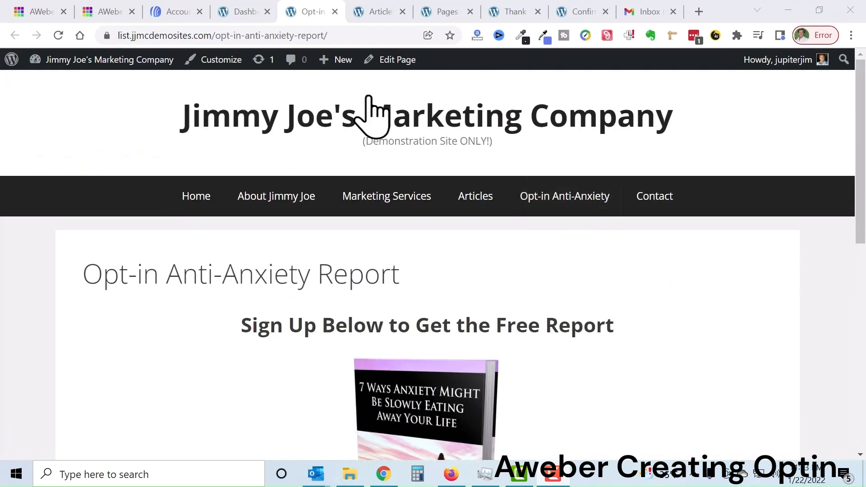
click(345, 35)
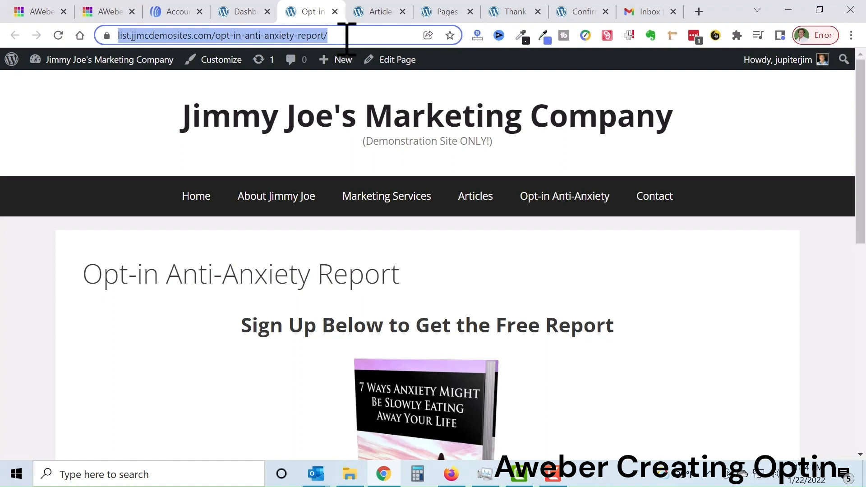
click(576, 273)
scroll(577, 273, down, 1)
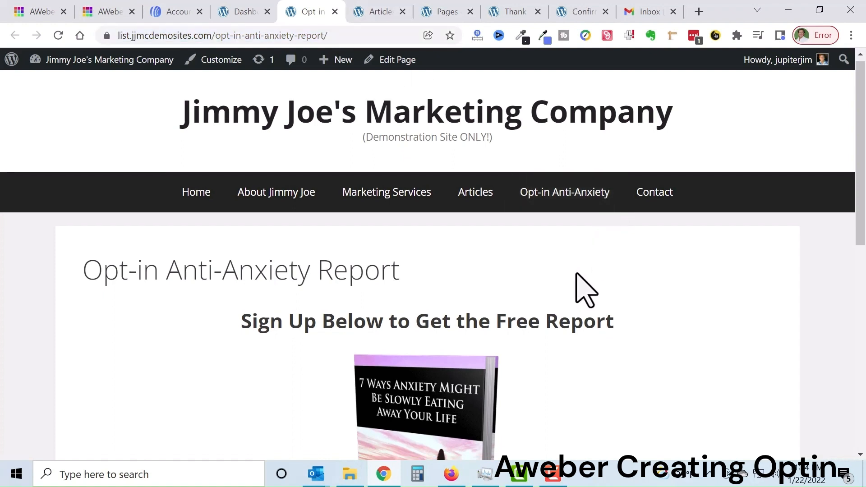
scroll(576, 279, down, 9)
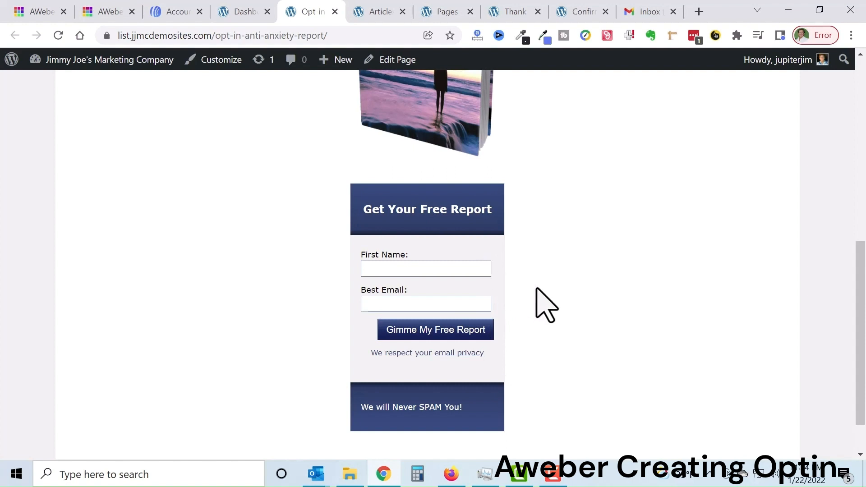
scroll(541, 303, up, 3)
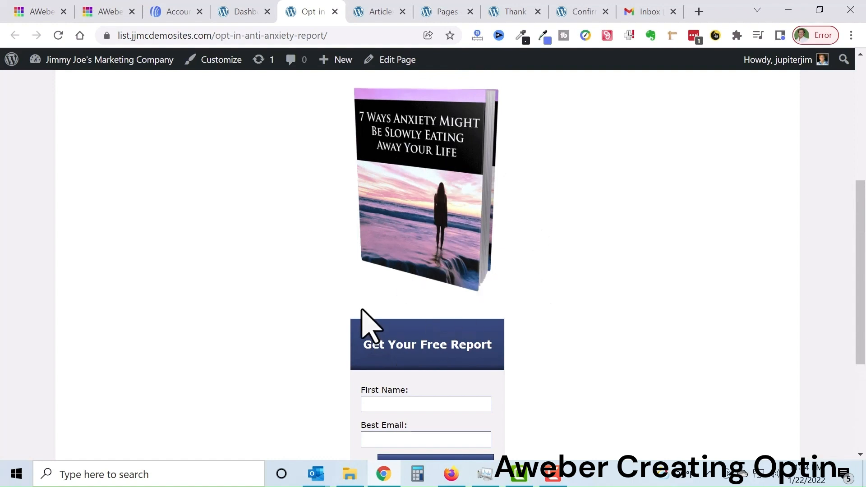
View the report cover beside the posts on the Articles page, and return to the opt-in page's sign-up form
click(378, 12)
scroll(684, 263, down, 1)
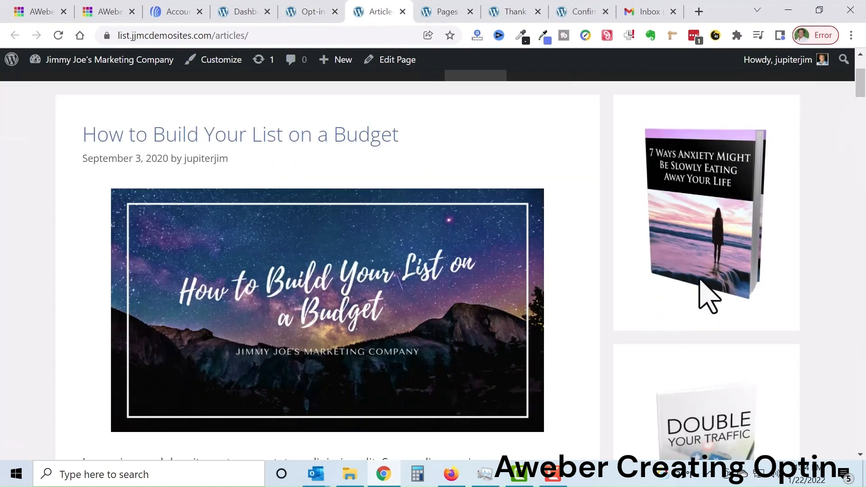
click(314, 13)
scroll(551, 217, down, 3)
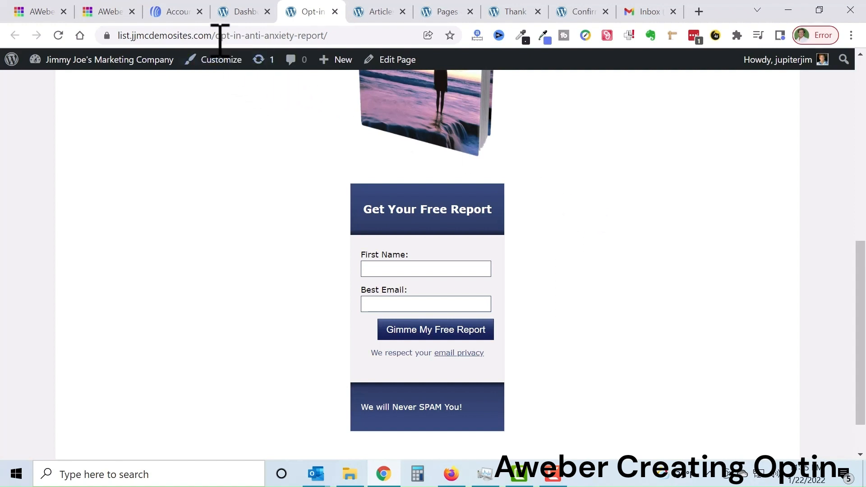
Switch to AWeber and look through the existing "Anti-Anxiety Report Opt-In Page" sign-up form in the form designer
click(172, 12)
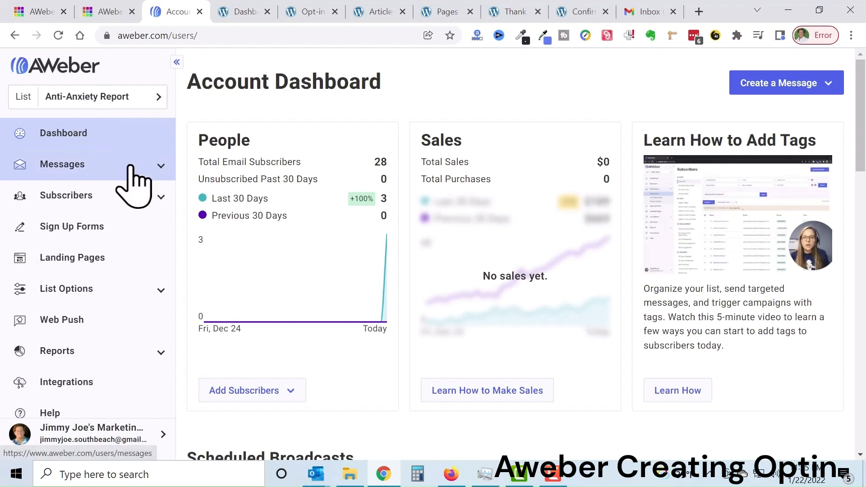
click(77, 225)
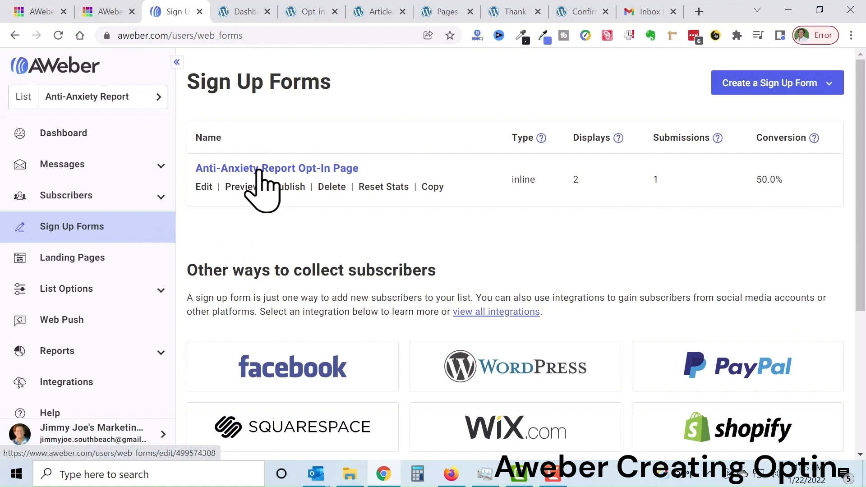
click(317, 172)
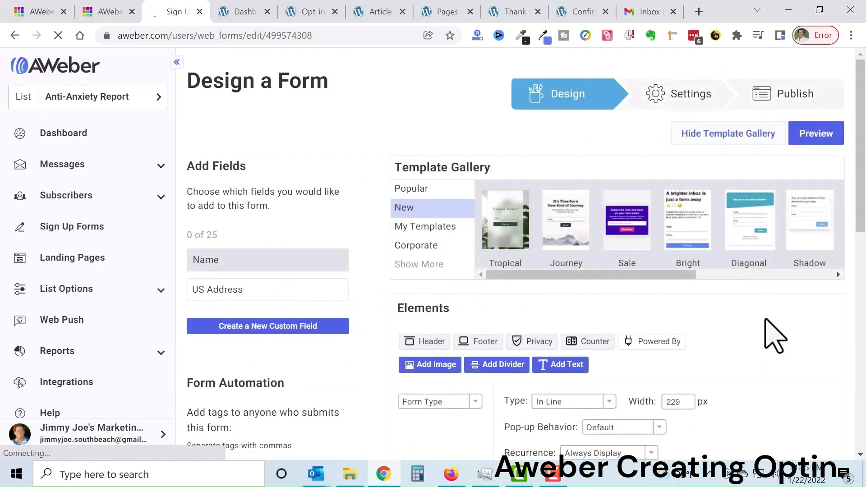
scroll(758, 323, down, 7)
scroll(682, 277, up, 7)
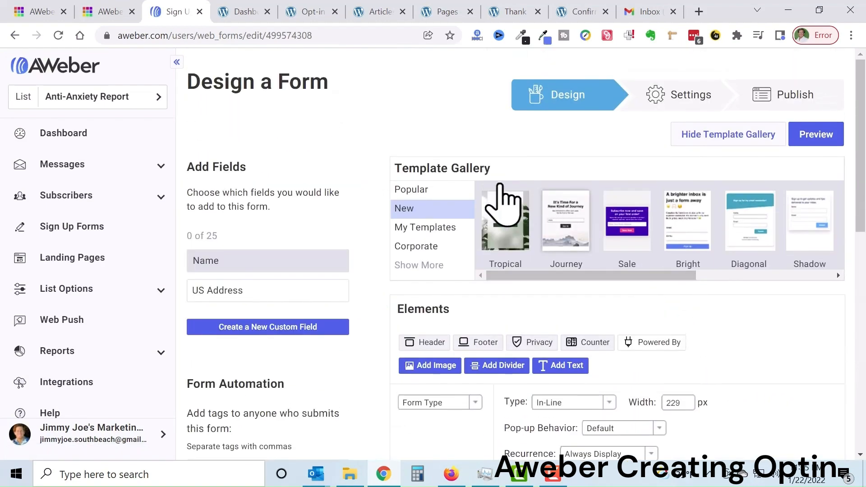
Return to the sign-up forms list and start creating a new sign-up form for the website
click(81, 232)
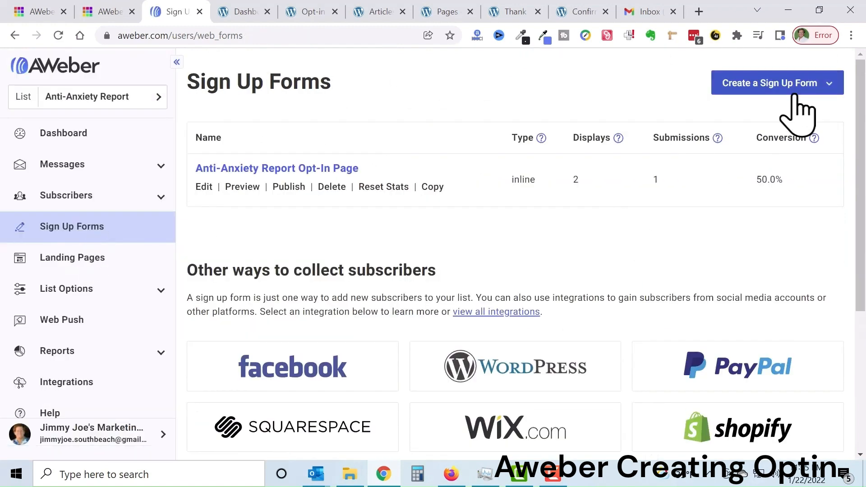
click(798, 83)
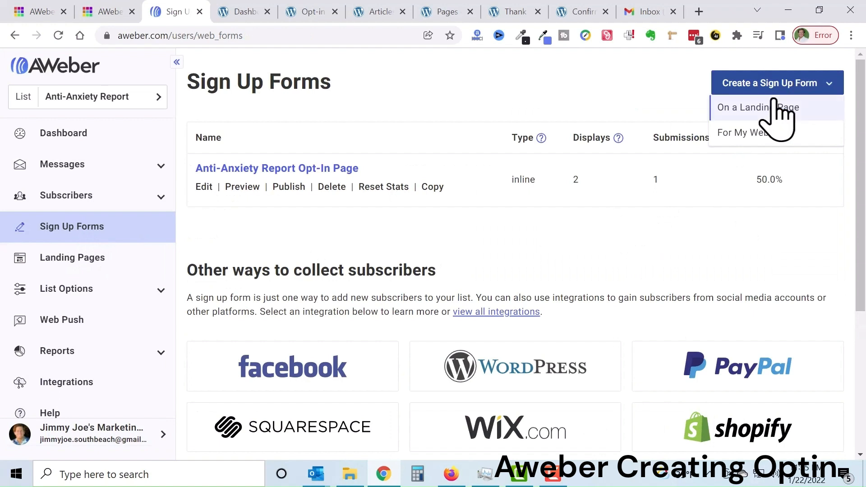
click(765, 134)
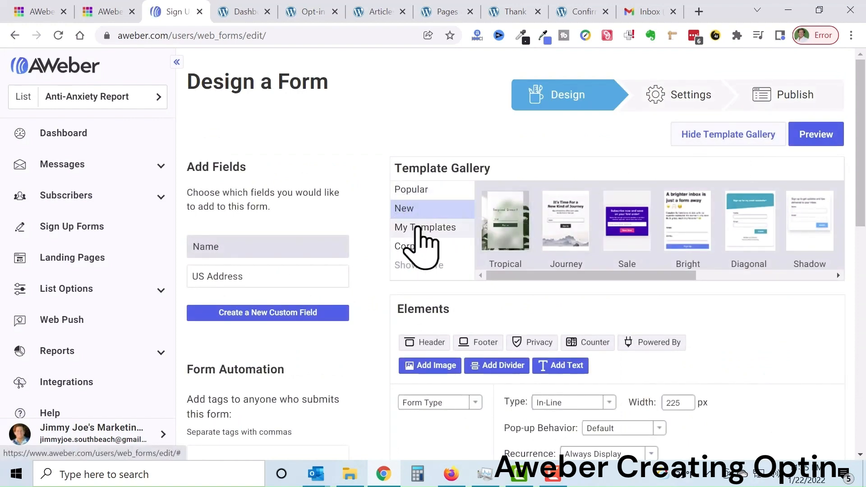
Load the unstyled Basic template from the popular form templates
click(421, 190)
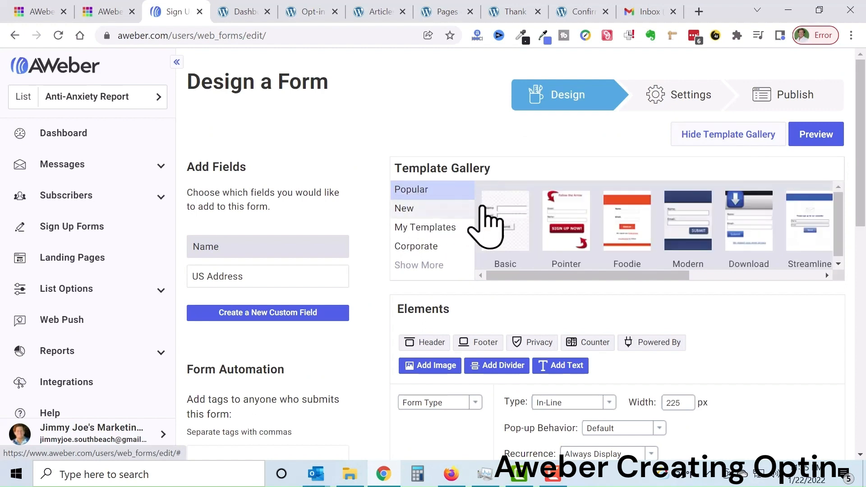
click(513, 238)
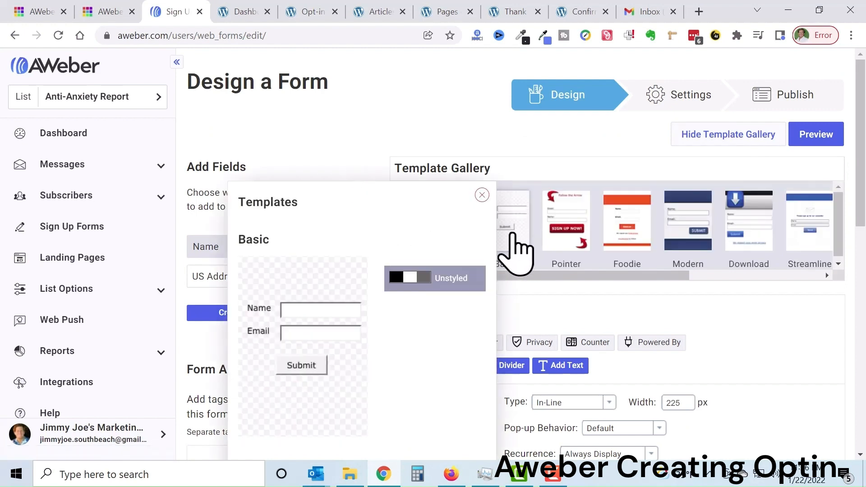
scroll(456, 270, down, 3)
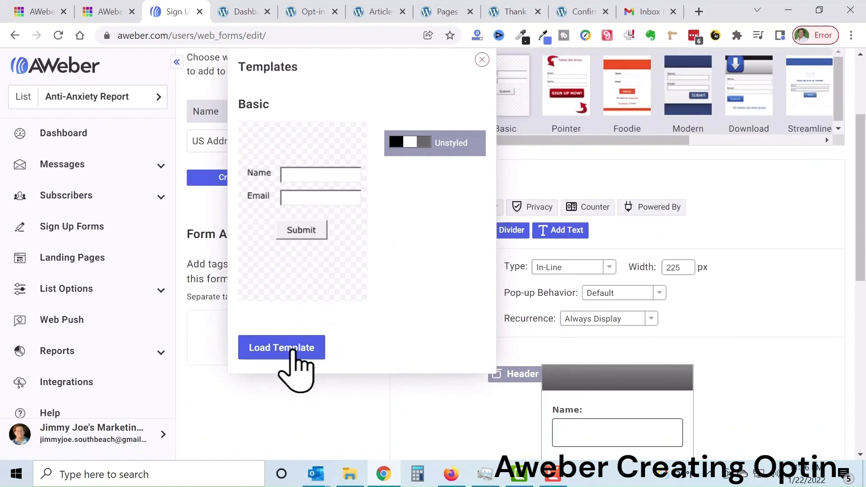
click(285, 355)
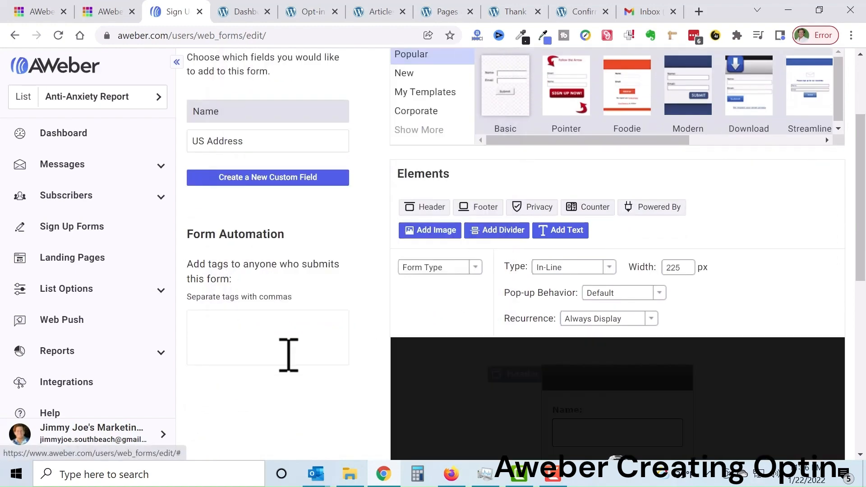
Widen the sign-up form to about 211 px and delete its header
scroll(744, 288, down, 3)
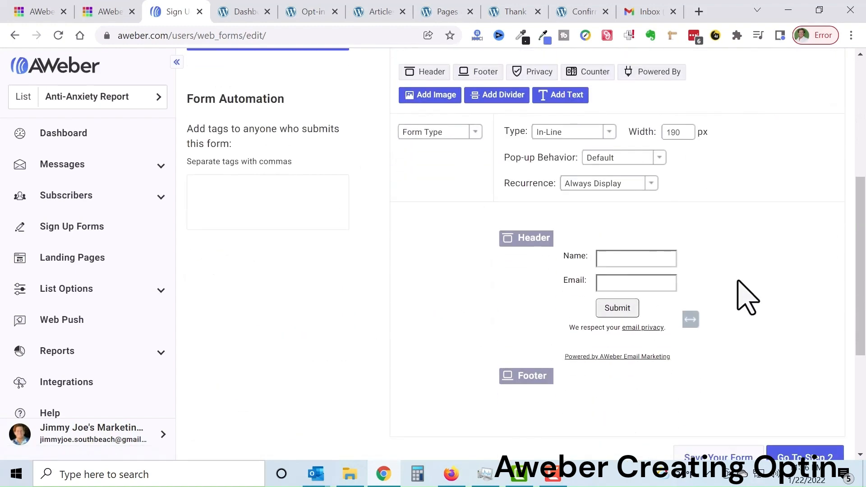
scroll(747, 297, down, 3)
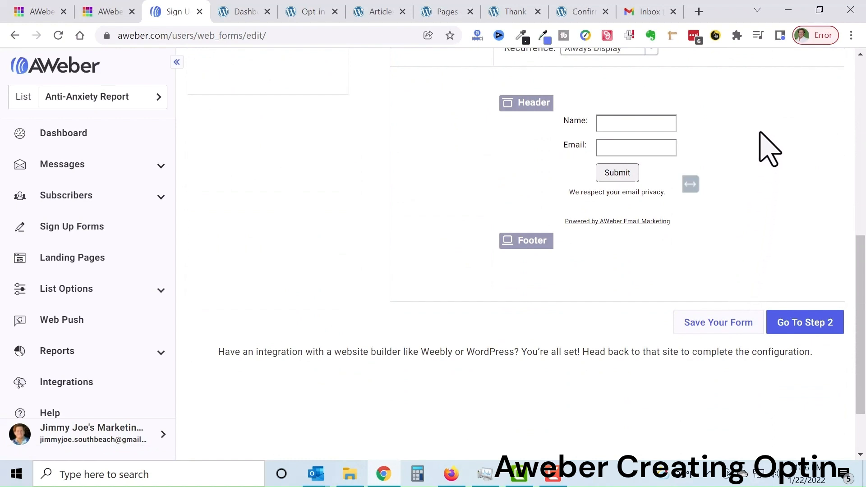
scroll(758, 121, up, 1)
scroll(769, 137, up, 1)
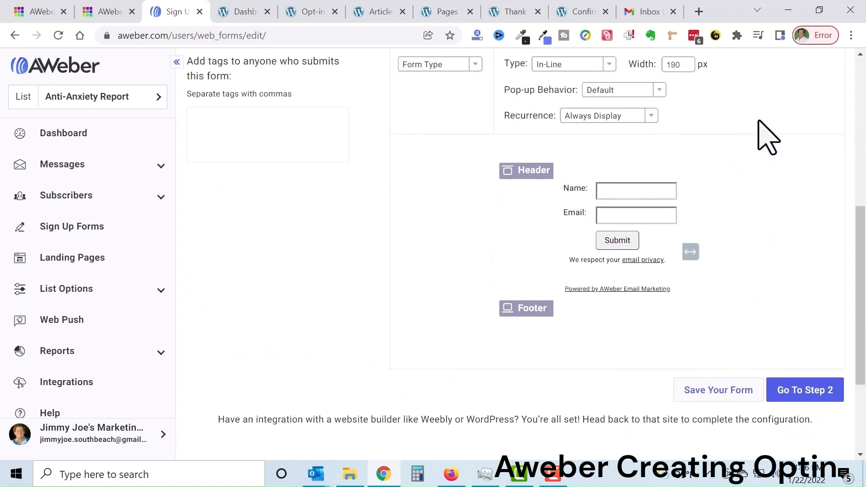
mouse_move(714, 254)
mouse_down()
mouse_move(827, 247)
mouse_move(769, 263)
mouse_move(677, 263)
mouse_move(686, 269)
mouse_move(667, 271)
mouse_move(707, 263)
mouse_move(687, 250)
mouse_up()
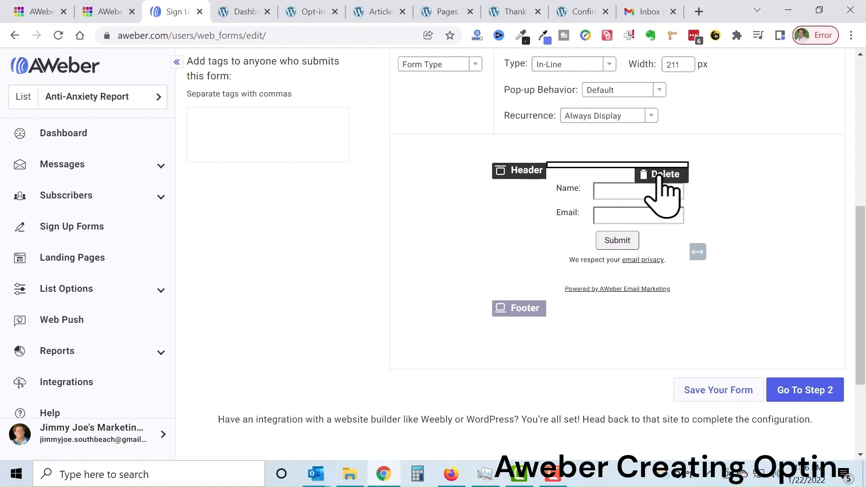
click(659, 176)
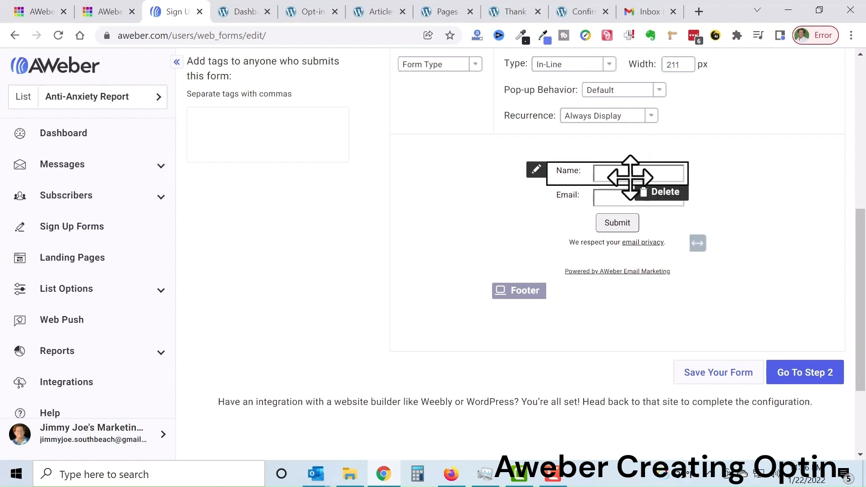
Relabel the name field "First Name:", keep it as a single Full Name field, and save the field
click(579, 180)
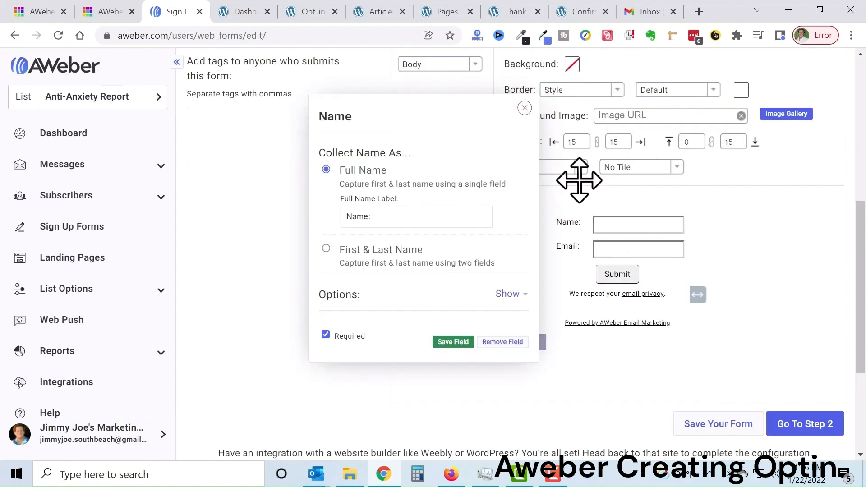
click(347, 217)
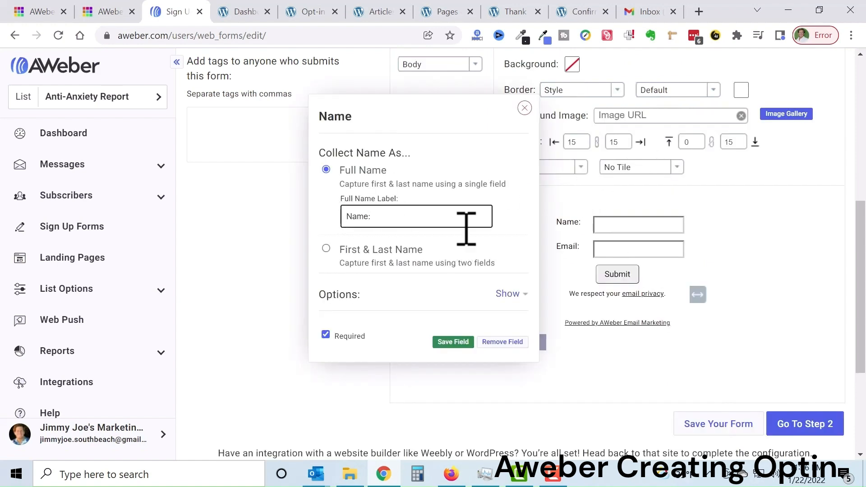
text(First)
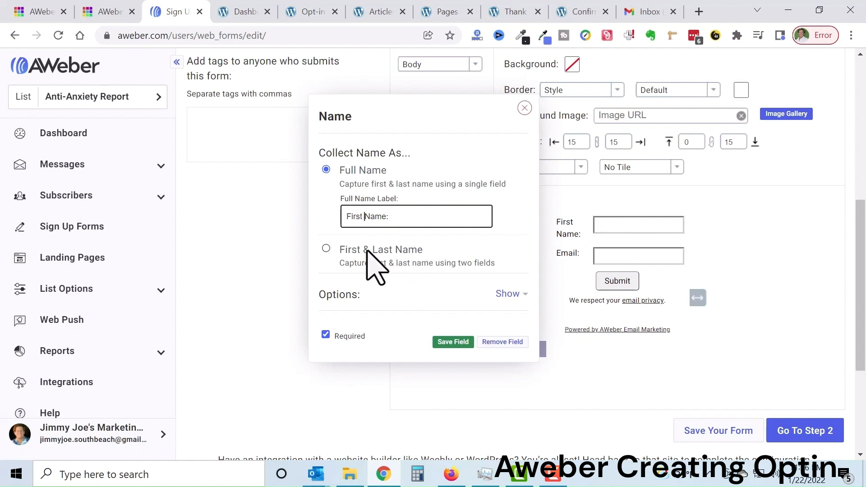
click(326, 248)
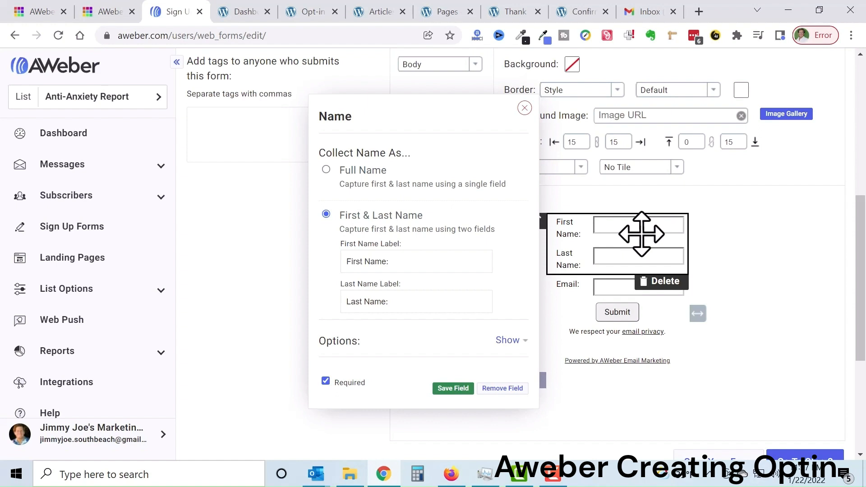
click(326, 170)
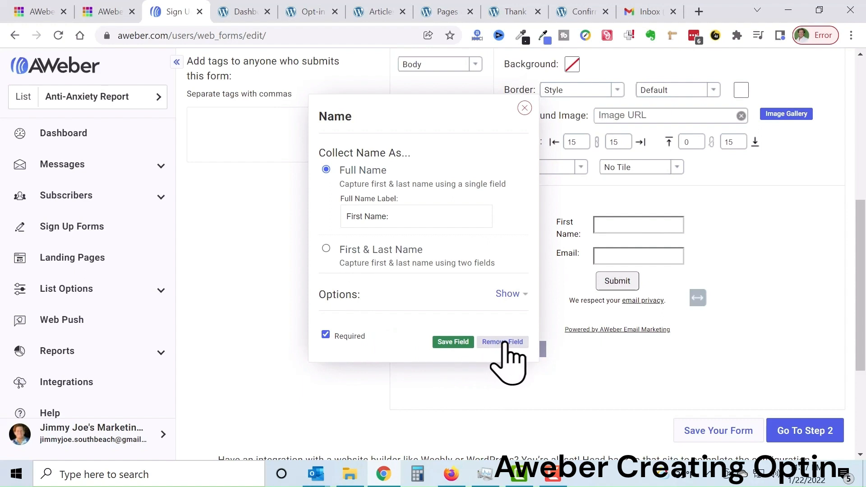
click(451, 342)
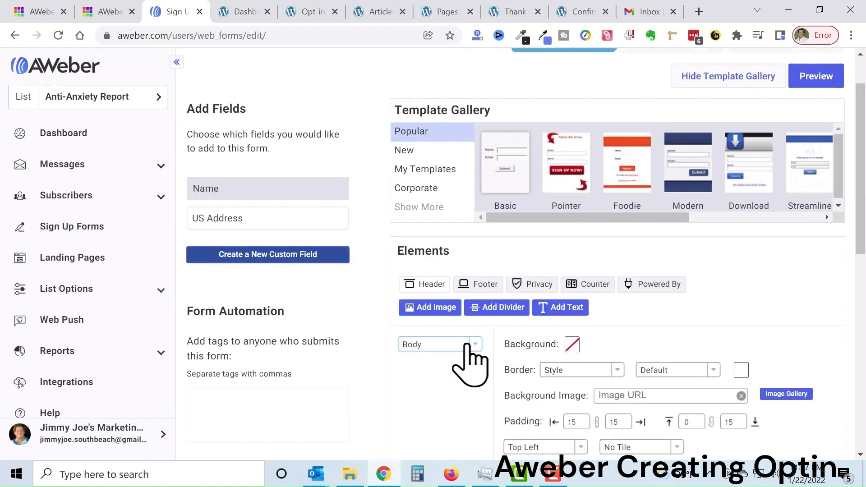
Widen the sign-up form slightly, relabel the email field "Best Email:" and save the field
scroll(805, 309, down, 6)
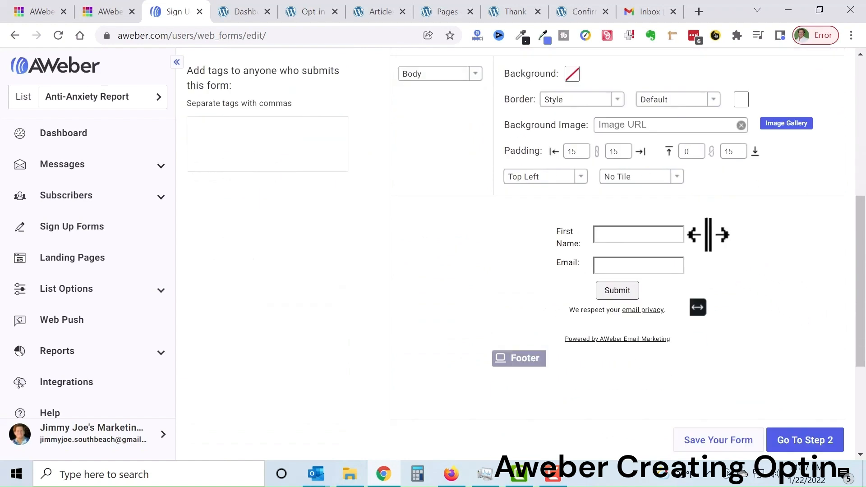
drag(702, 304, 715, 306)
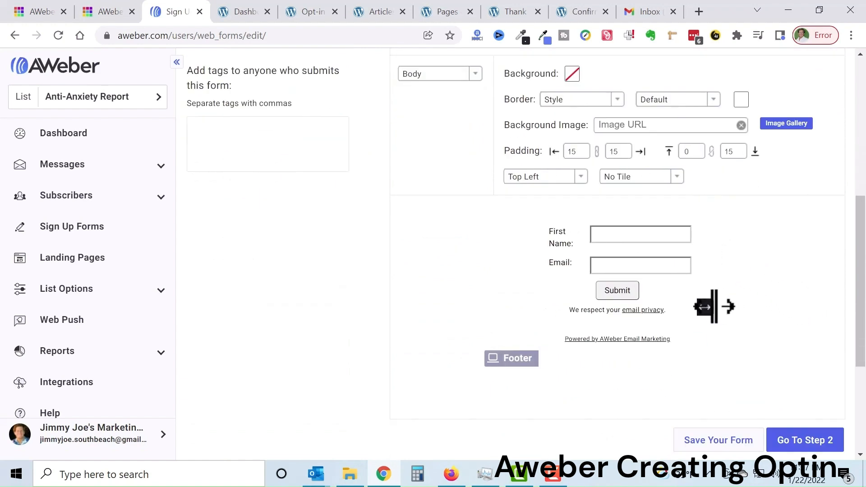
click(569, 270)
click(354, 251)
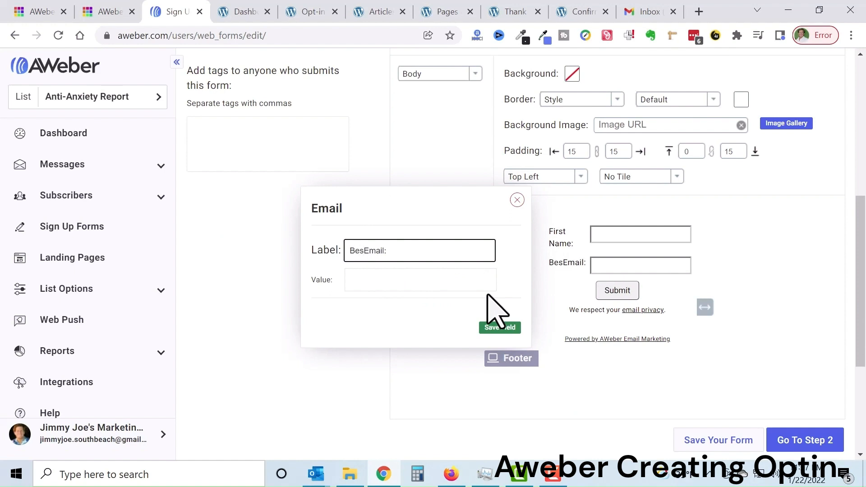
text(Best)
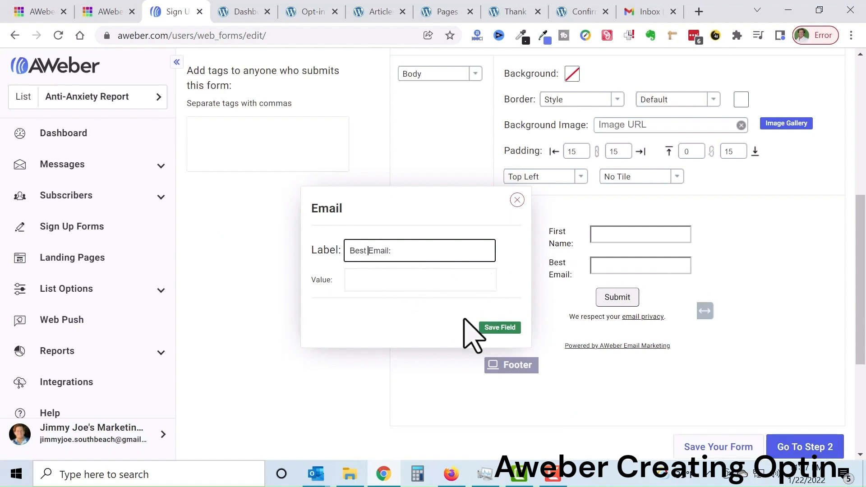
click(497, 328)
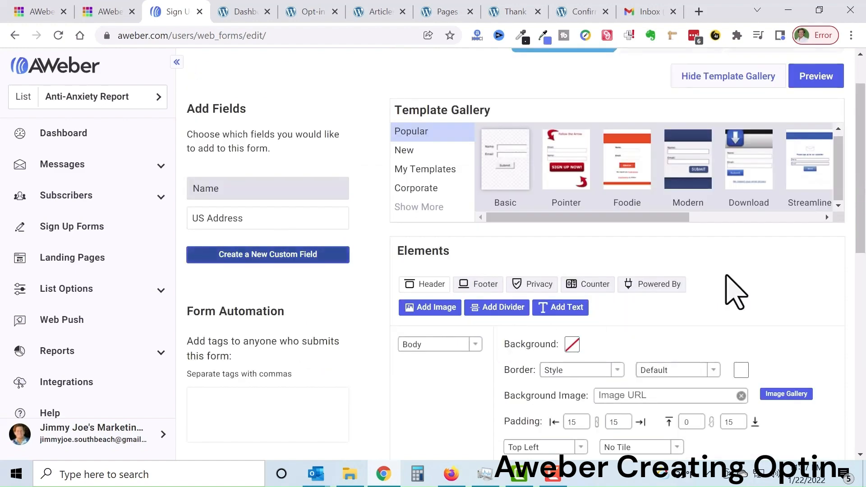
Change the submit button's text to "Gimme My Free Report" and save the field
scroll(811, 266, down, 6)
scroll(825, 255, down, 1)
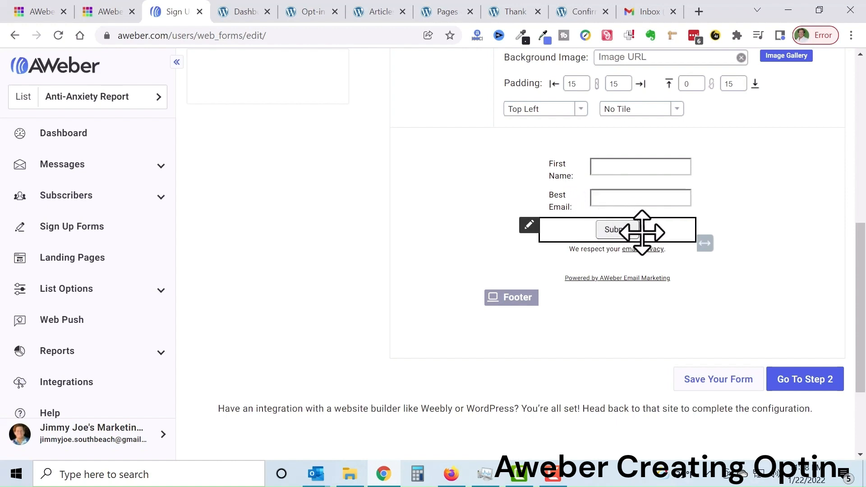
double_click(567, 228)
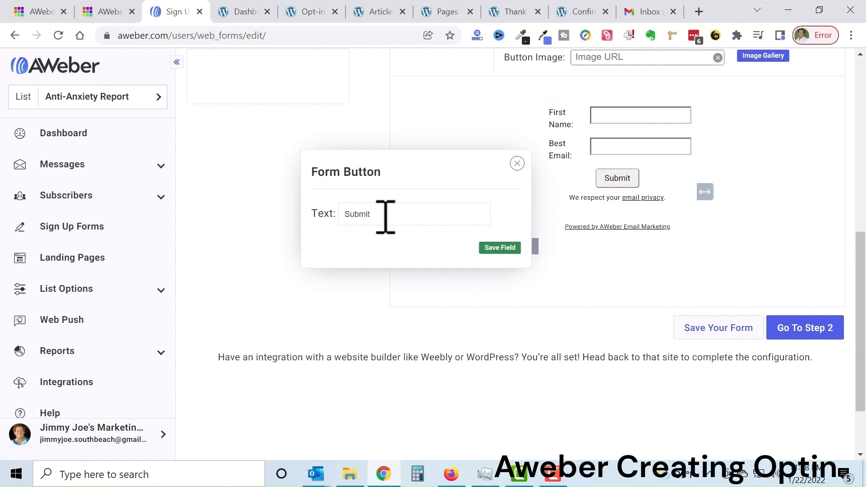
drag(385, 218, 339, 219)
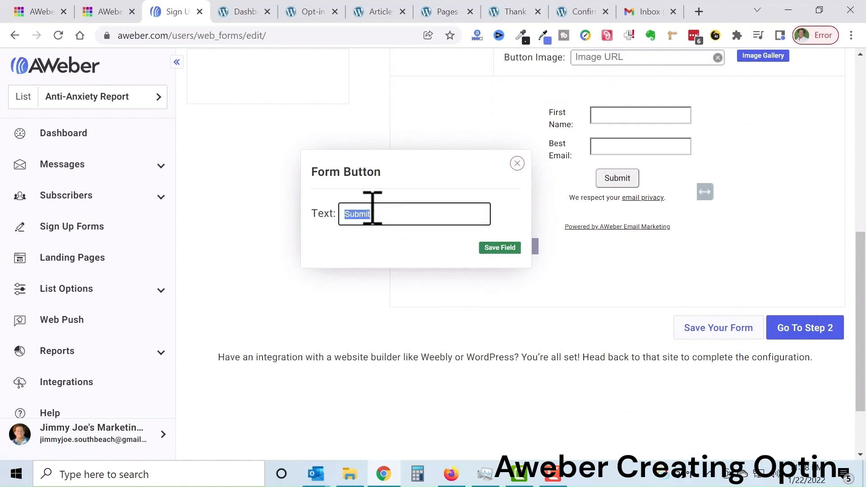
text(Gimme My)
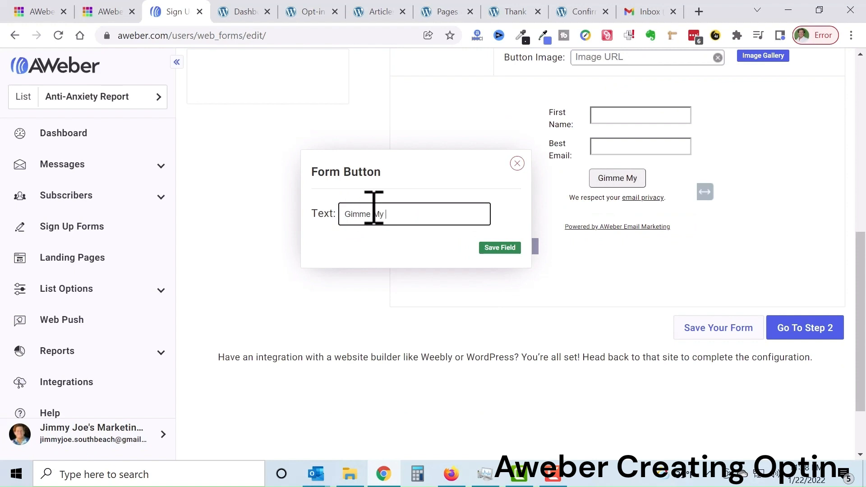
text( Free Re)
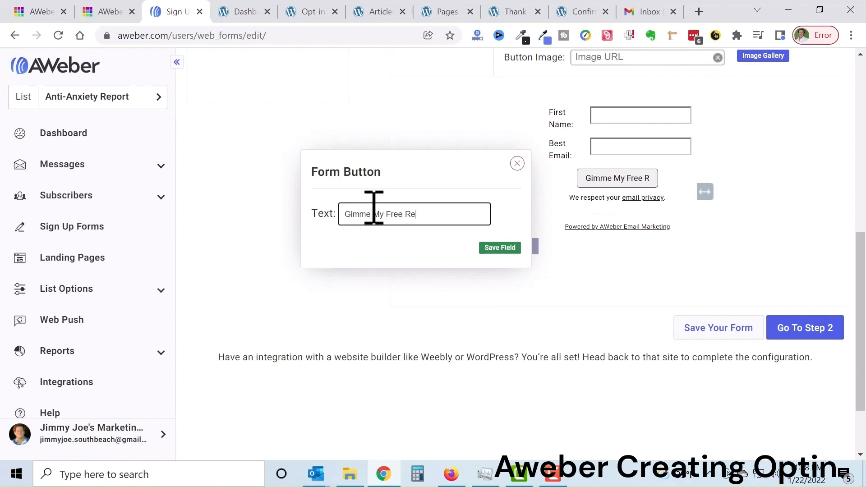
text(port)
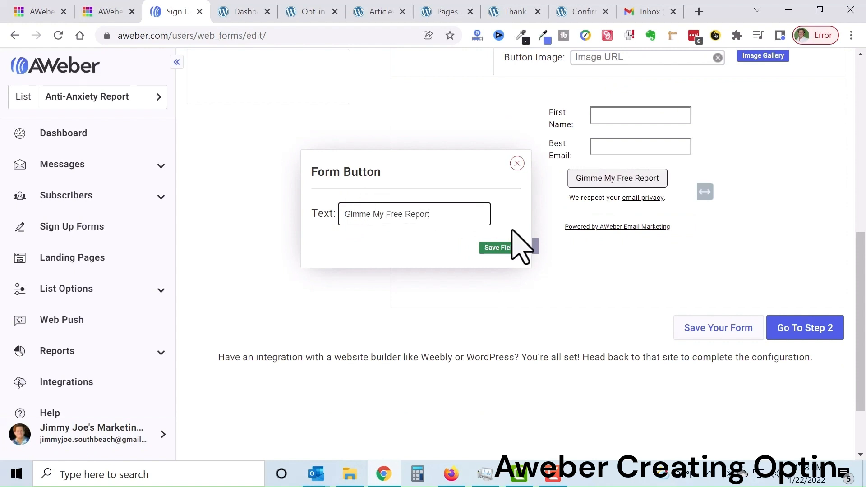
click(498, 248)
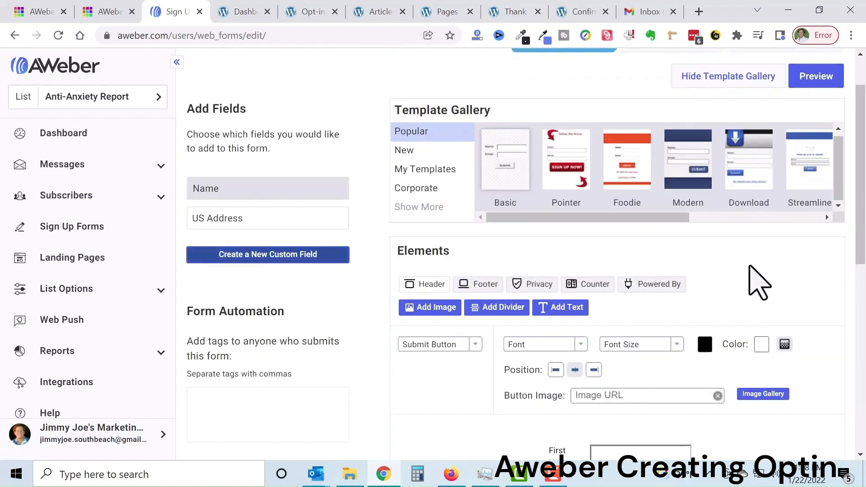
scroll(798, 280, down, 7)
scroll(771, 288, up, 2)
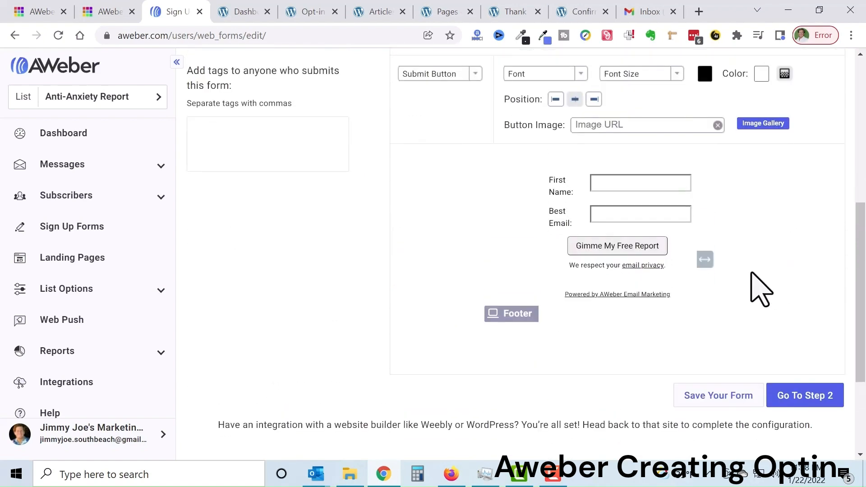
click(529, 243)
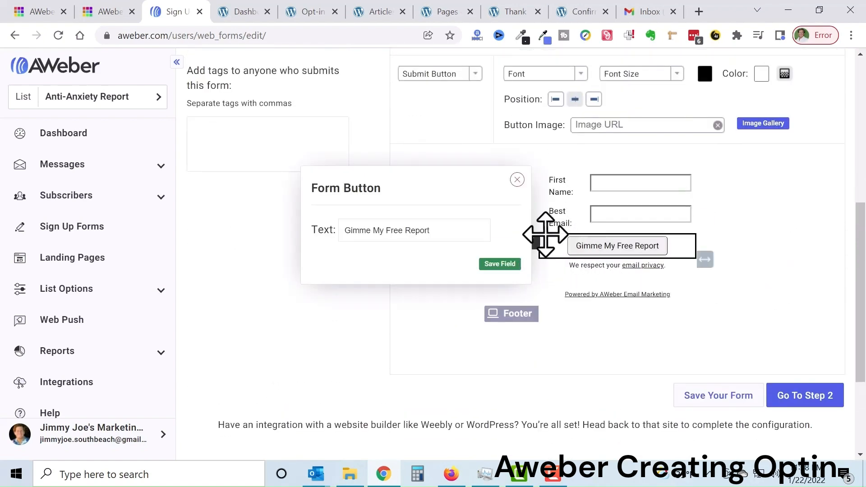
click(516, 180)
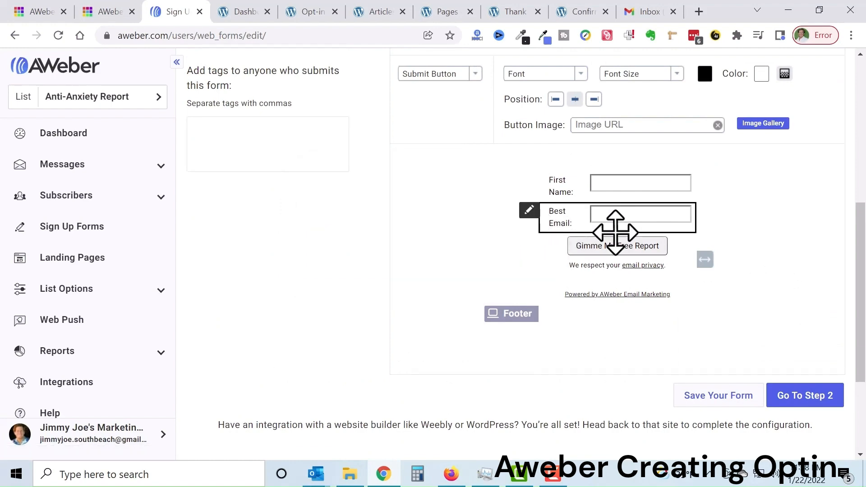
Set the submit button's background color to gold, hex d49d11
scroll(451, 135, up, 3)
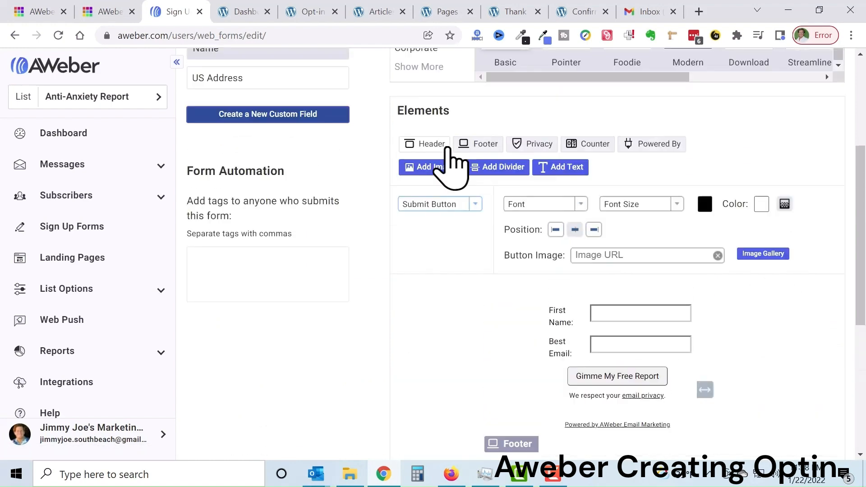
click(473, 210)
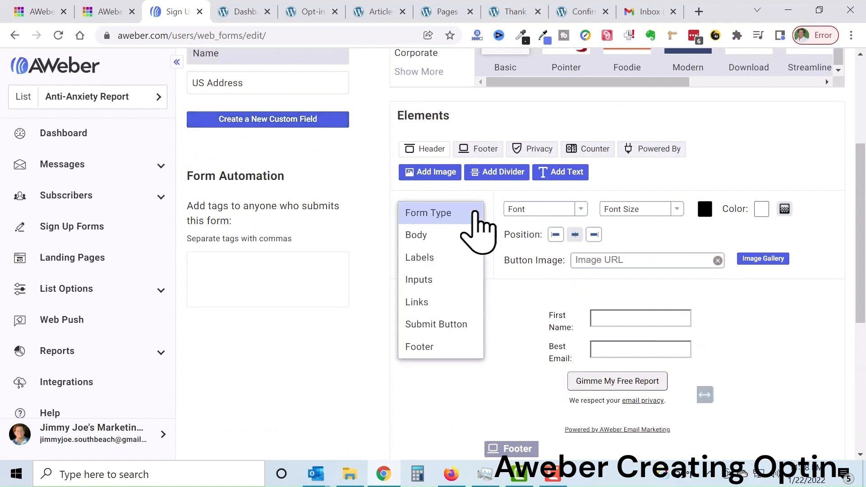
click(464, 325)
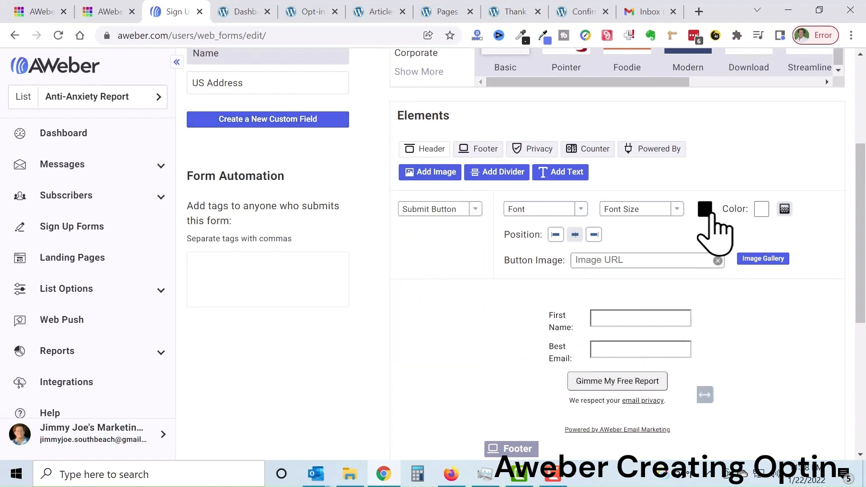
click(762, 211)
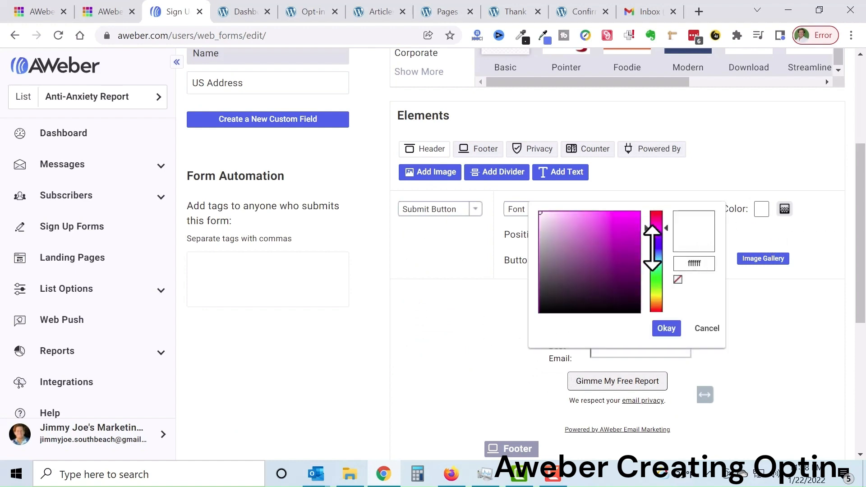
click(657, 271)
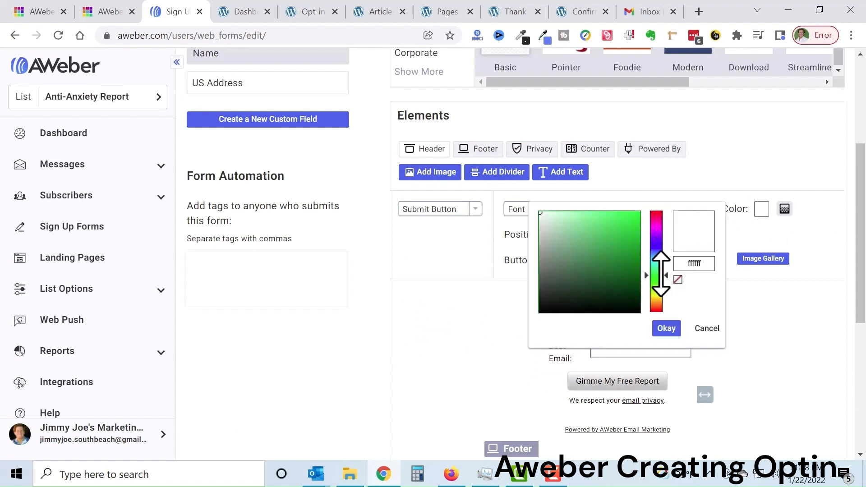
click(656, 248)
mouse_move(656, 248)
mouse_down()
mouse_move(666, 344)
mouse_move(660, 302)
mouse_move(657, 309)
mouse_up()
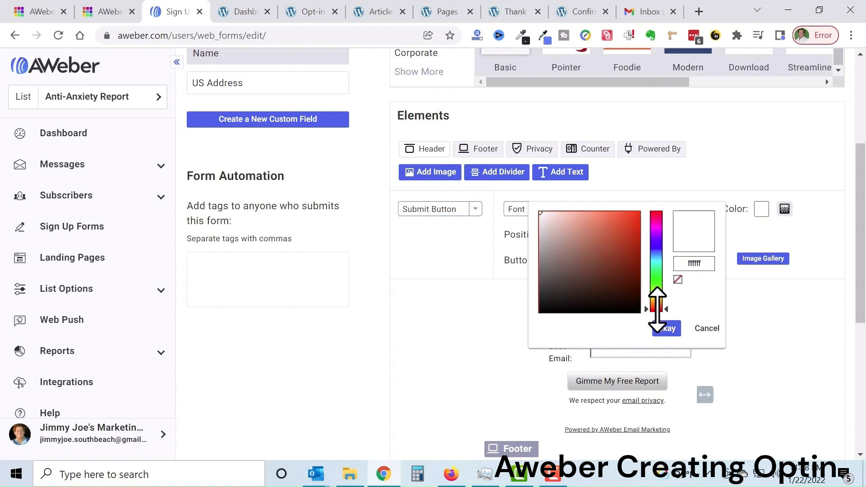
click(658, 304)
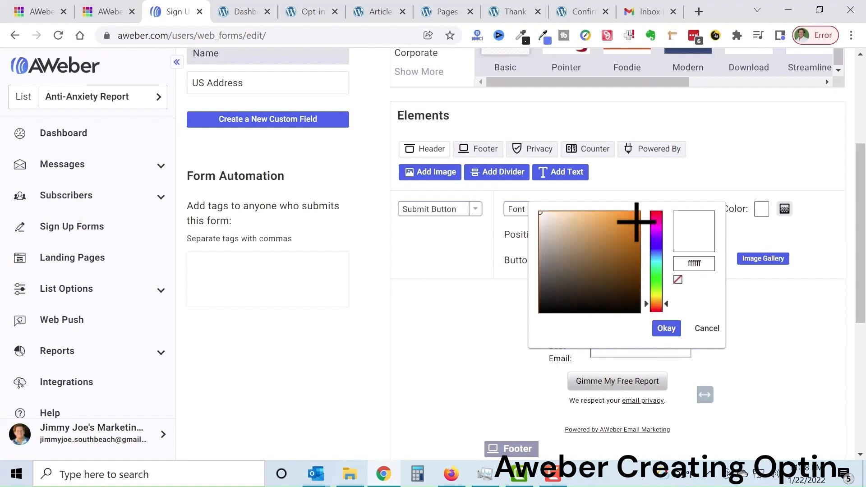
click(632, 219)
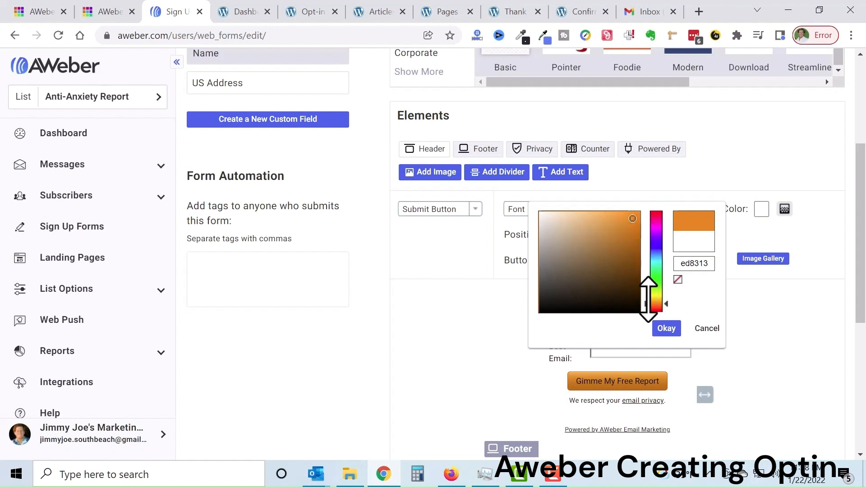
click(654, 299)
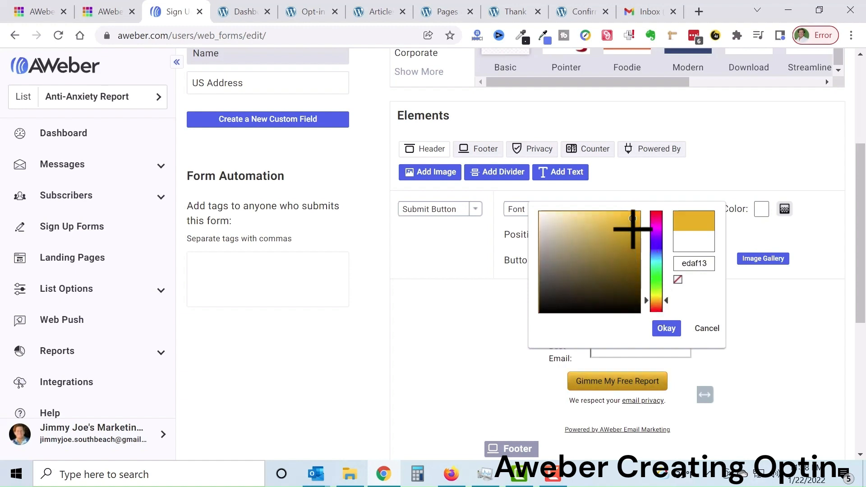
click(633, 229)
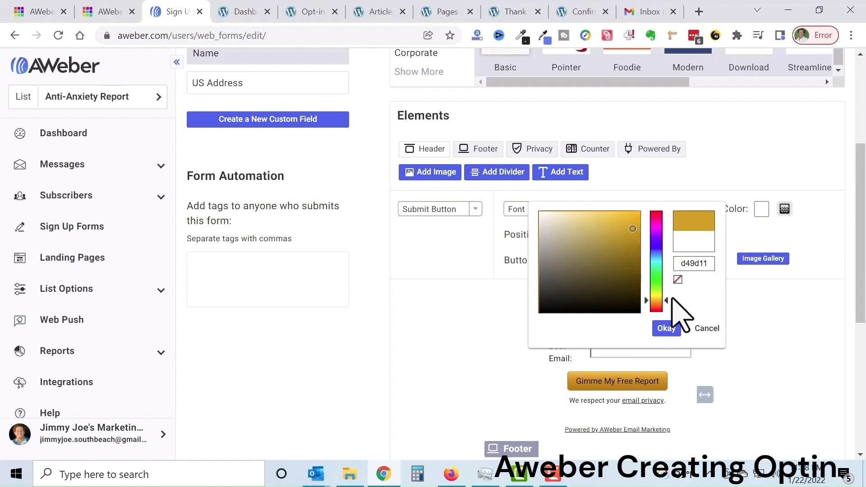
click(674, 333)
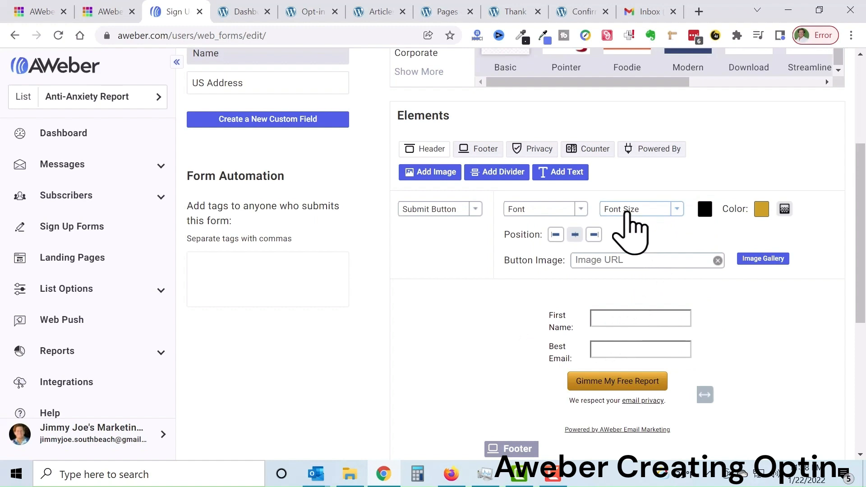
Set the submit button's font to Verdana at 14px
click(574, 209)
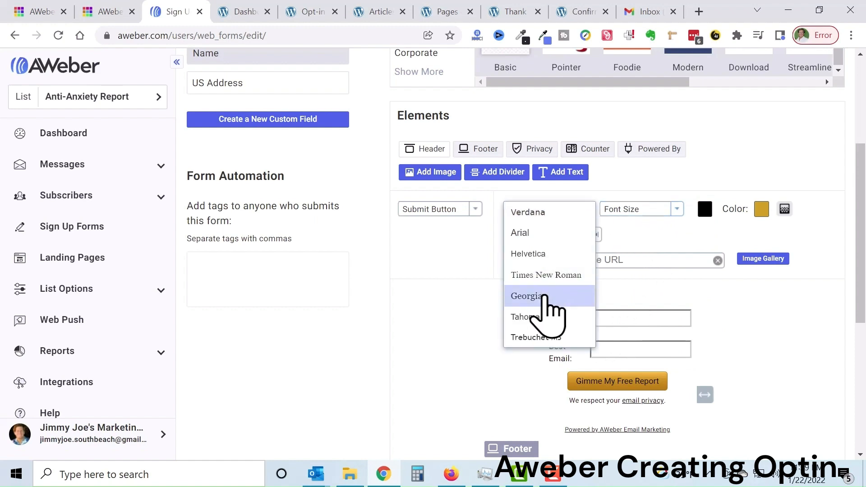
click(536, 210)
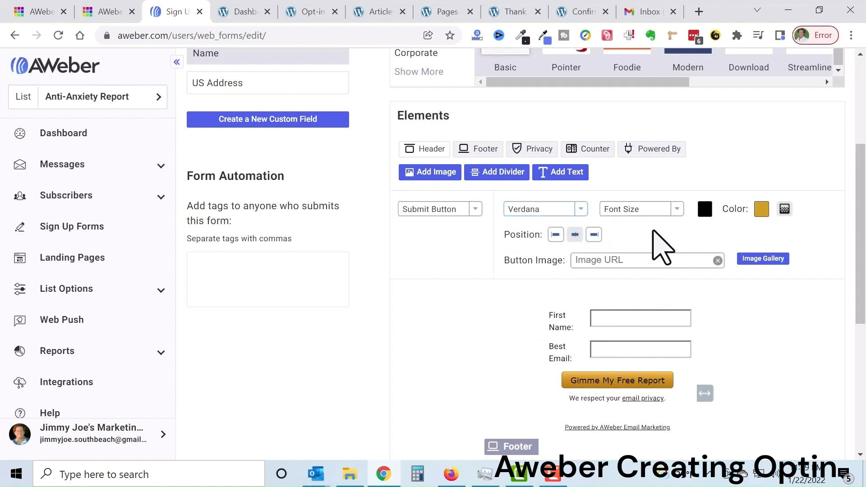
click(677, 211)
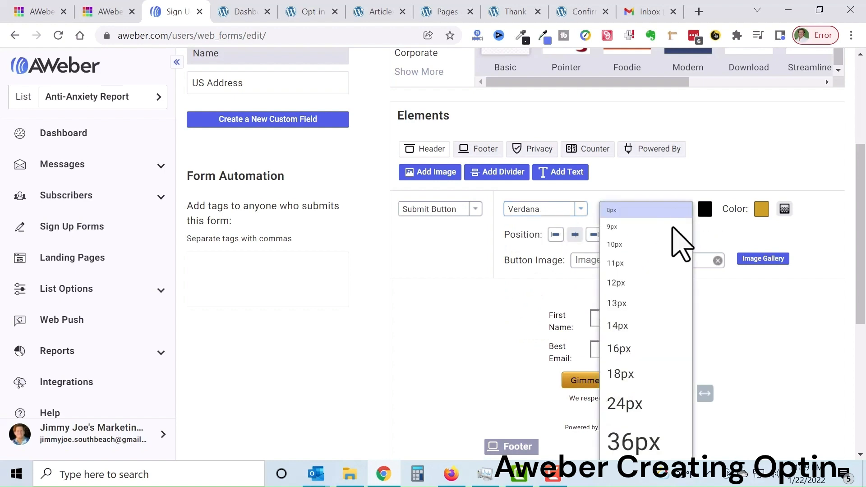
click(626, 346)
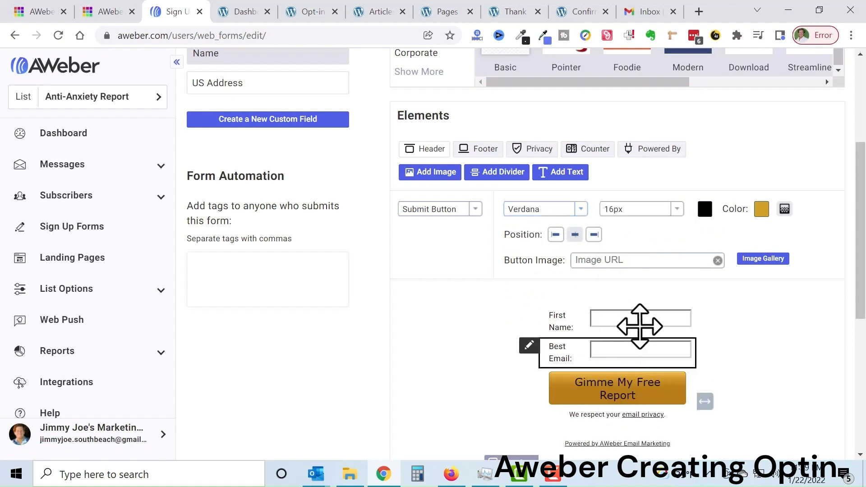
click(678, 210)
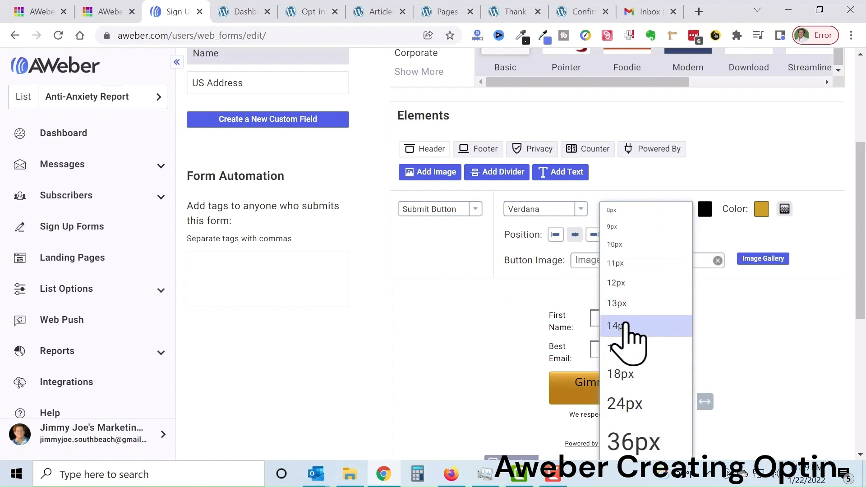
click(617, 325)
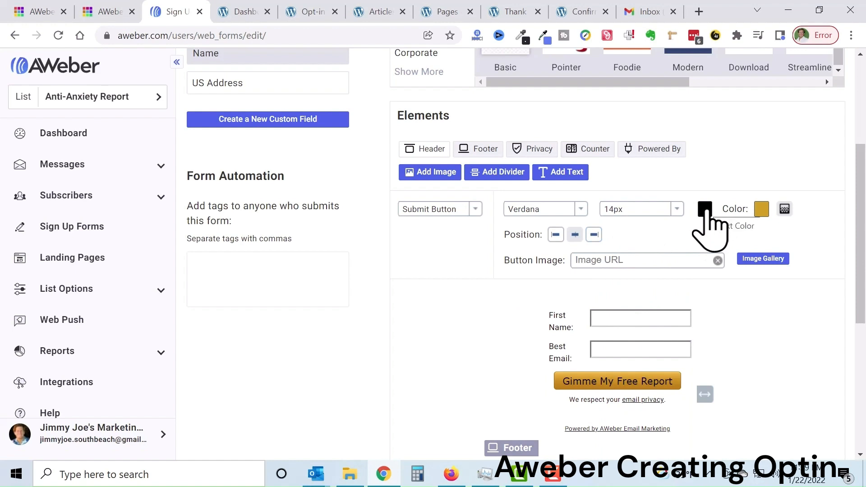
Change the submit button's text color to an off-white shade
click(706, 211)
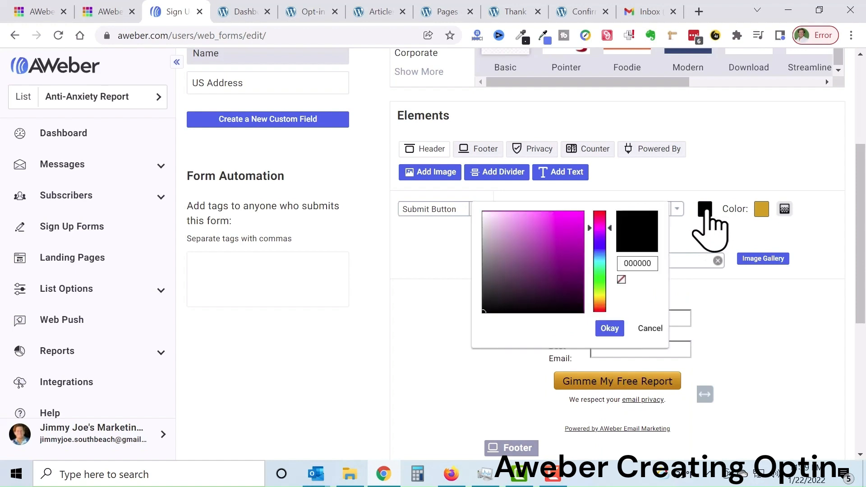
click(600, 266)
drag(600, 266, 601, 258)
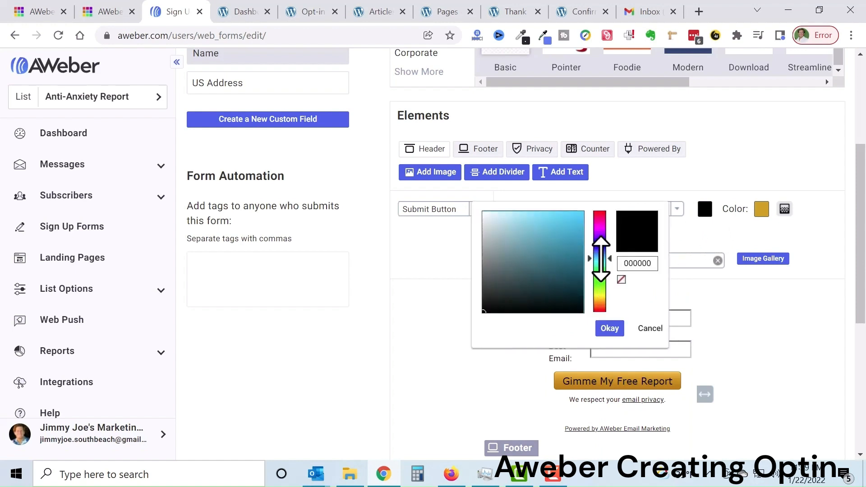
click(485, 214)
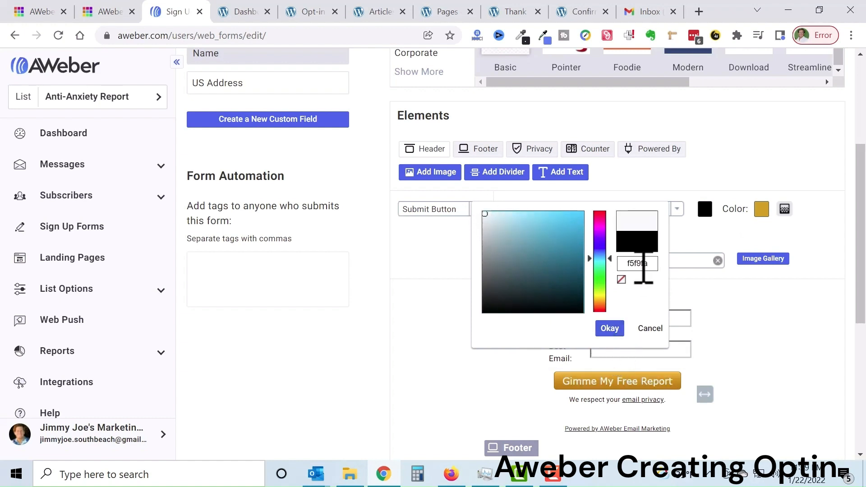
click(609, 328)
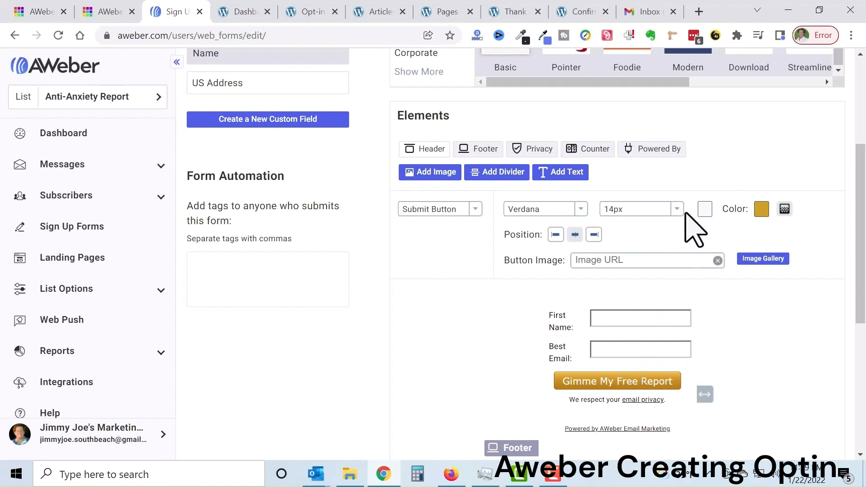
Set the submit button's text color to pure white, hex ffffff
click(705, 209)
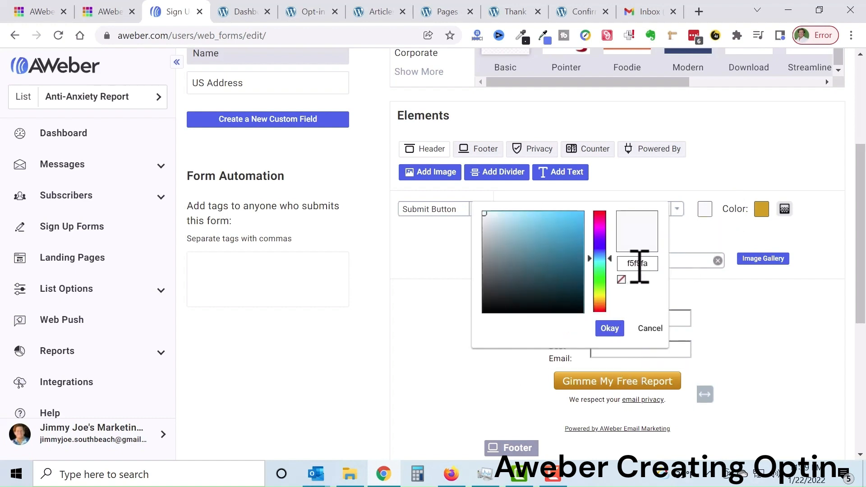
key(BackSpace)
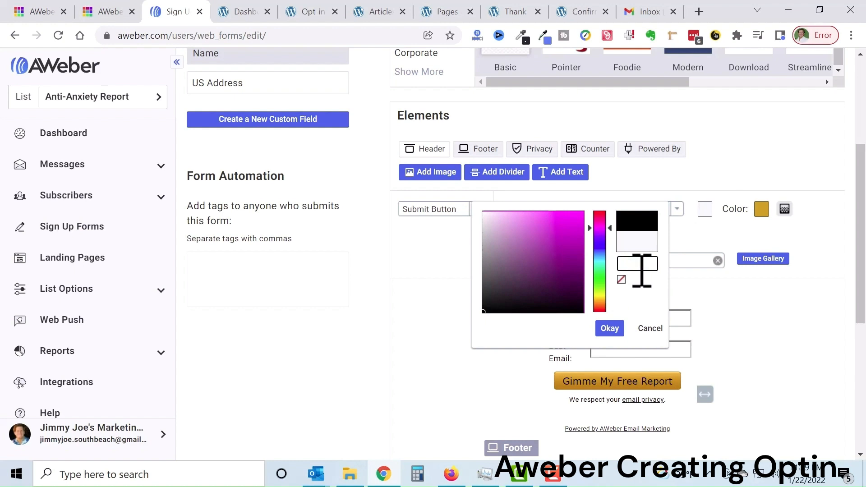
text(ff)
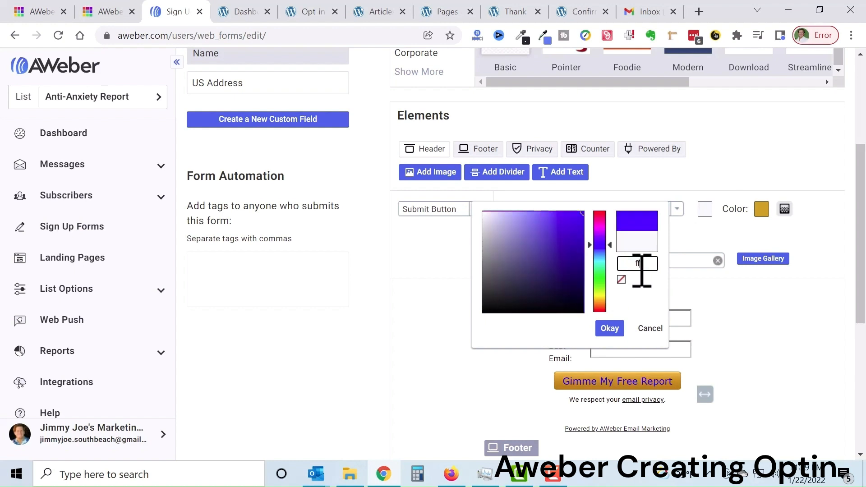
text(ffff)
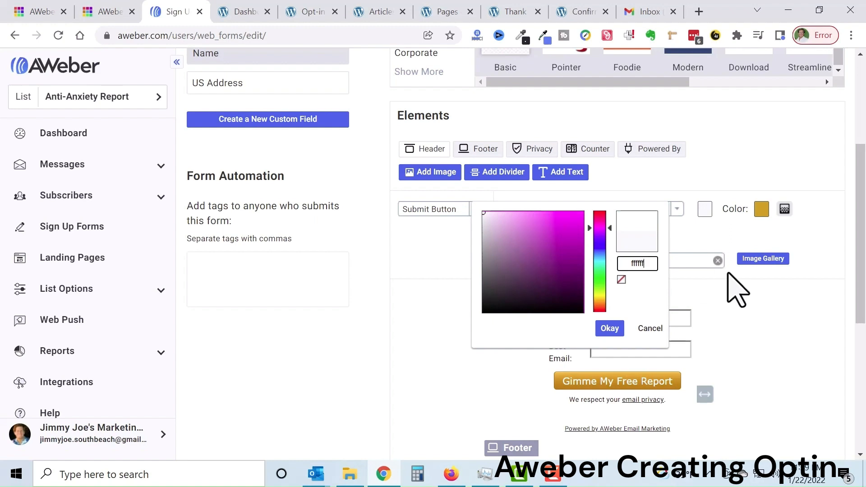
click(608, 329)
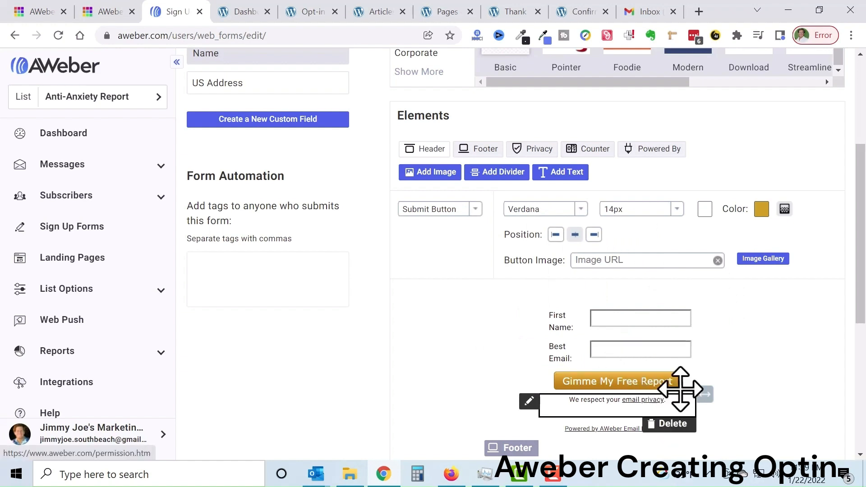
Delete the "Powered by AWeber Email Marketing" line from the form
scroll(759, 373, down, 1)
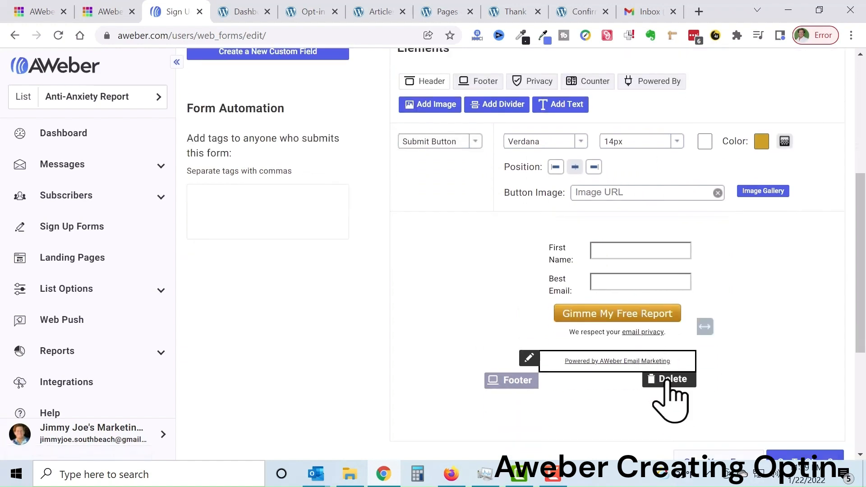
click(671, 381)
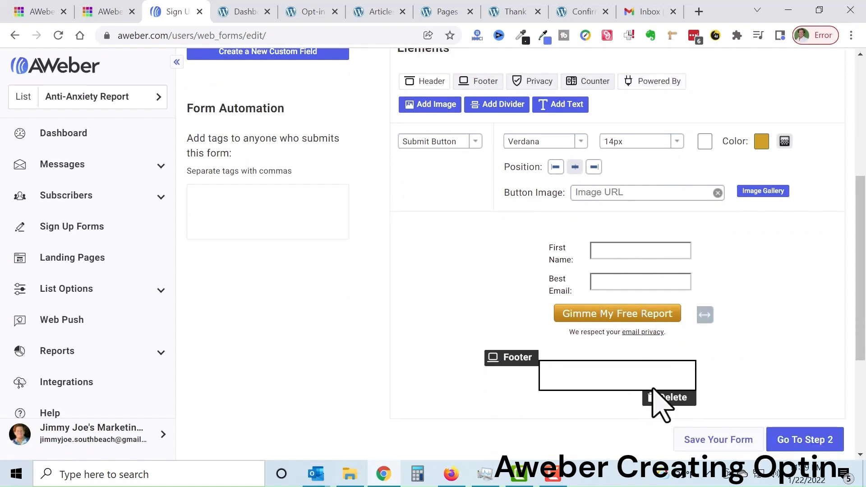
Enter "We Will Never SPAM You!" as the form's footer text and set its font to Helvetica
click(632, 373)
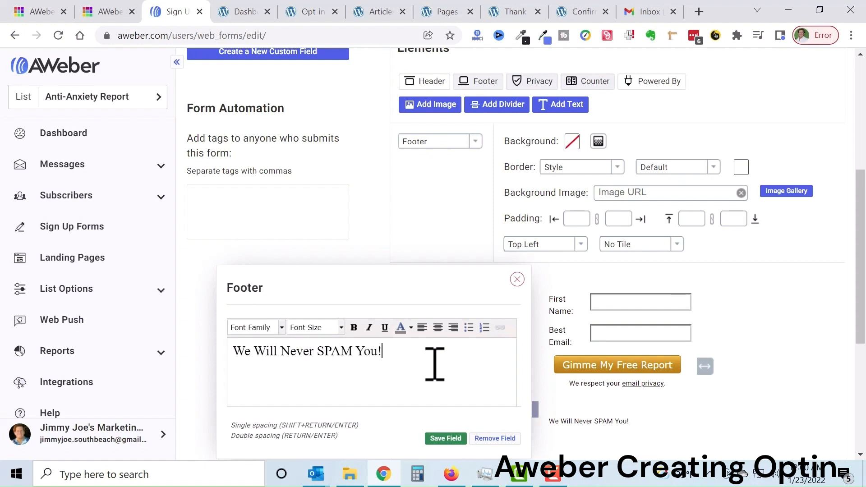
drag(417, 358, 201, 381)
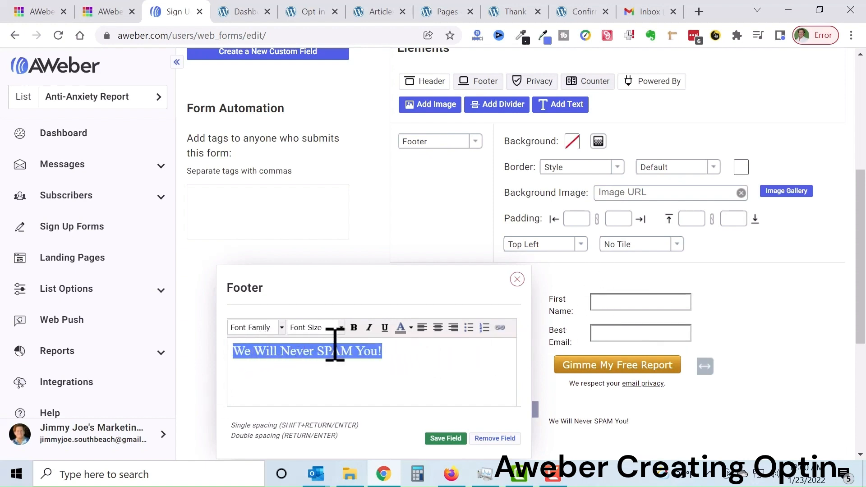
click(281, 327)
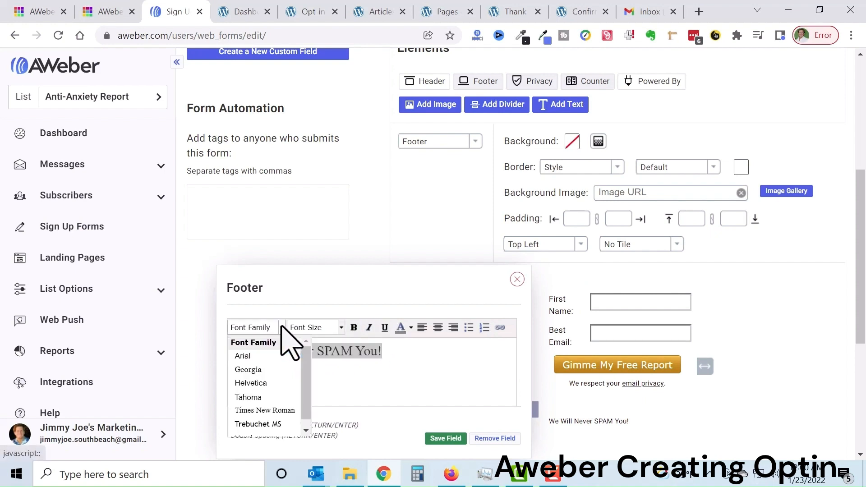
click(269, 382)
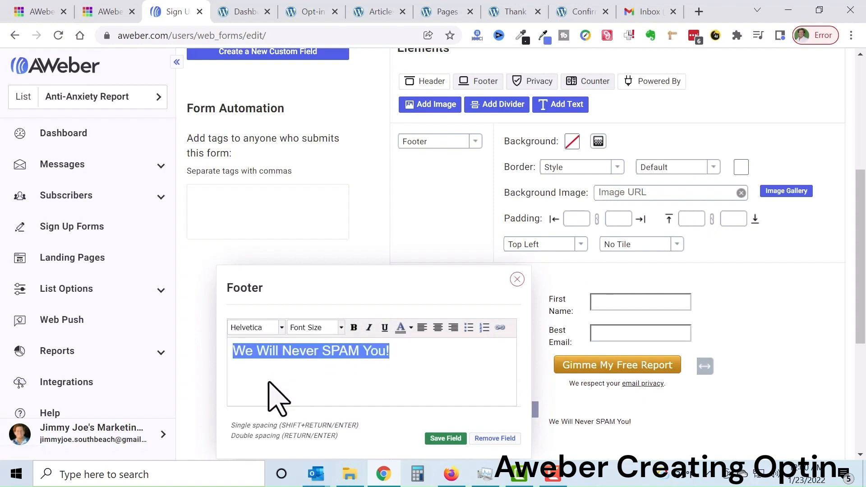
Format the footer text as 12px and centered, and save the field
click(341, 327)
scroll(348, 431, down, 2)
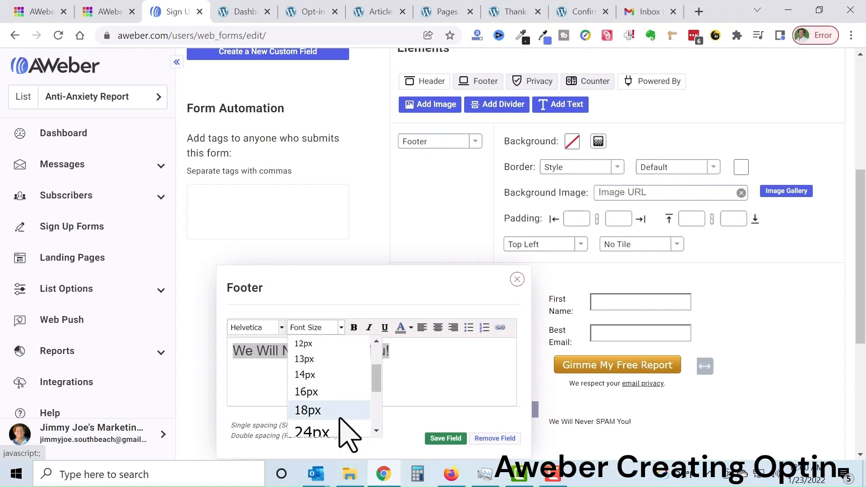
click(341, 344)
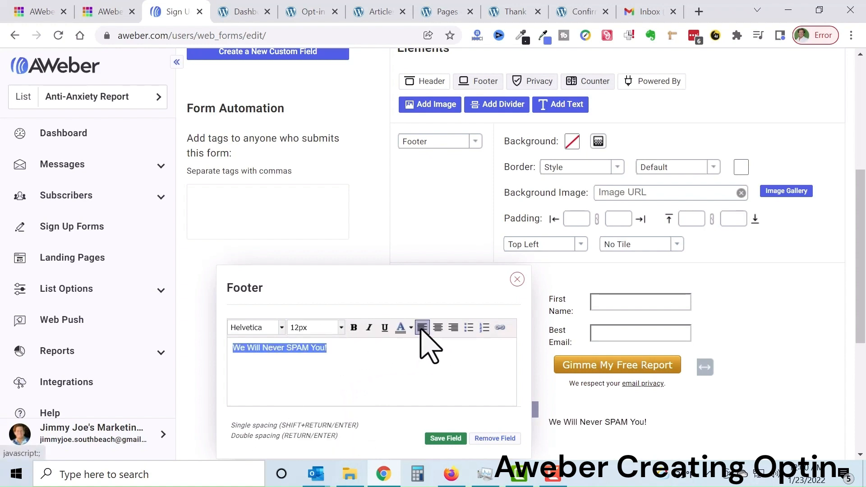
click(437, 327)
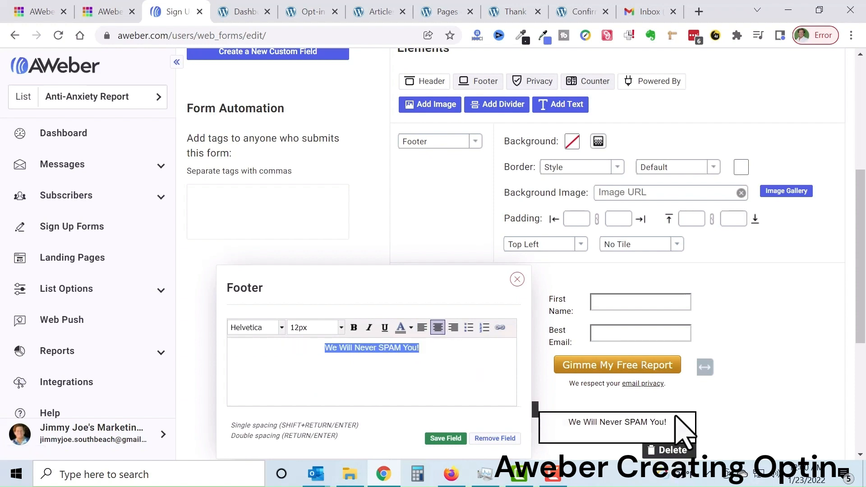
scroll(699, 410, down, 1)
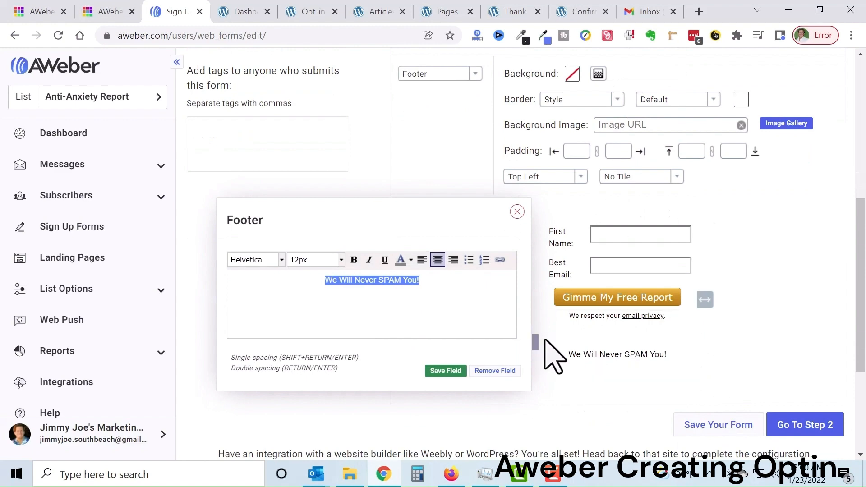
click(445, 370)
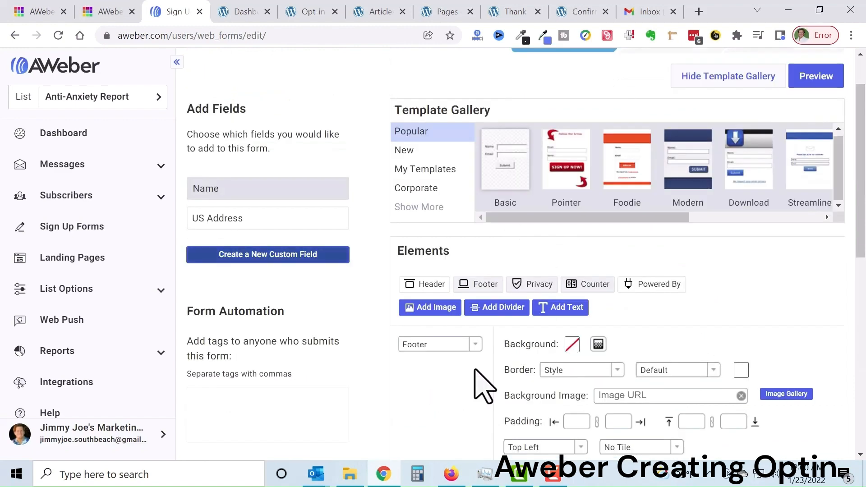
Delete the footer from the sign-up form
scroll(642, 338, down, 5)
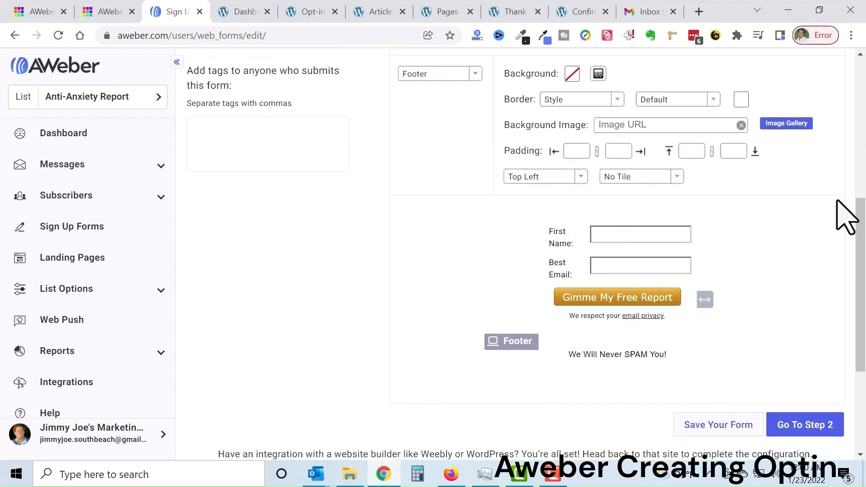
mouse_move(670, 362)
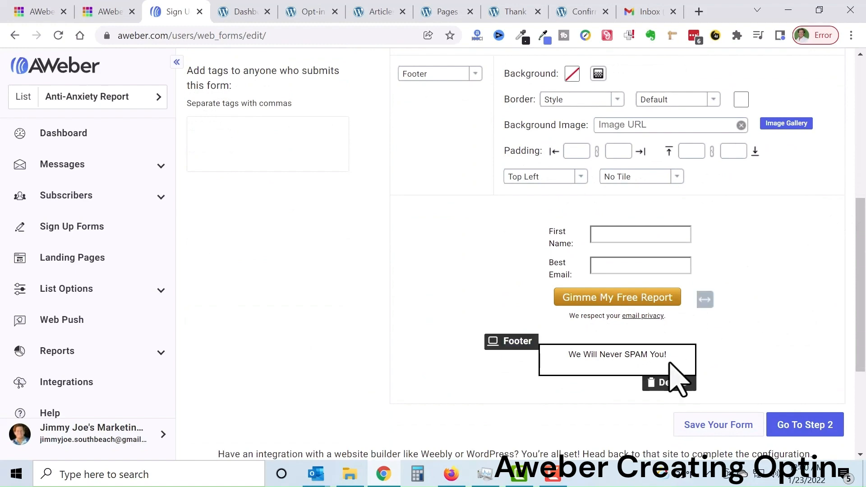
click(673, 384)
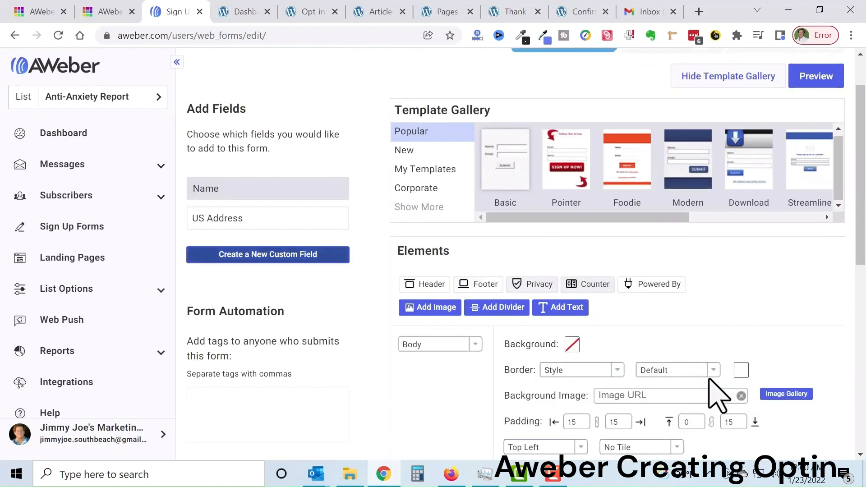
Widen the sign-up form slightly and save the form
scroll(780, 343, down, 4)
scroll(784, 345, down, 2)
mouse_move(643, 325)
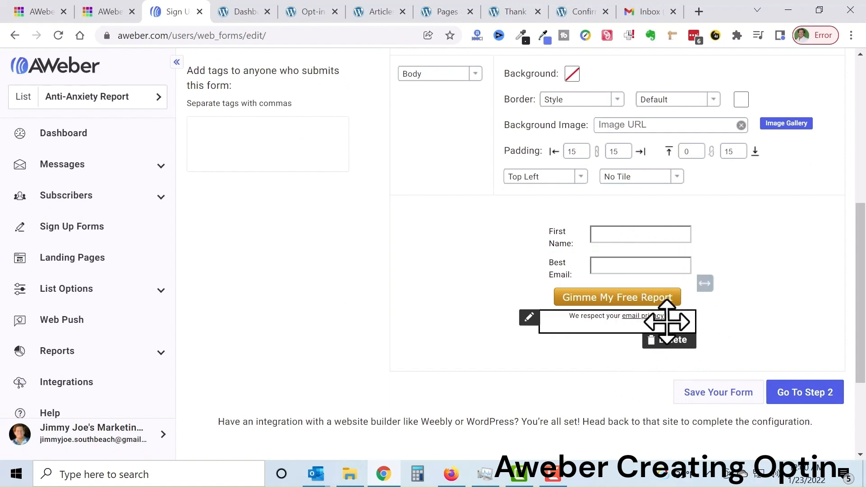
scroll(746, 338, up, 2)
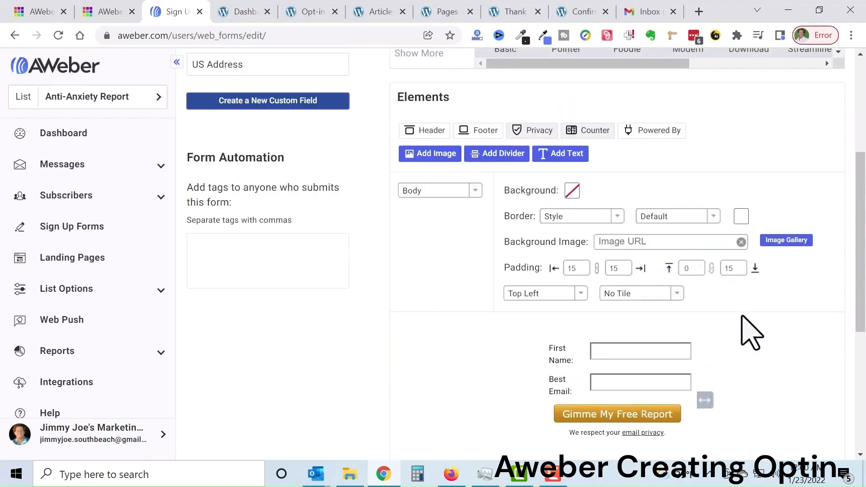
scroll(748, 334, down, 2)
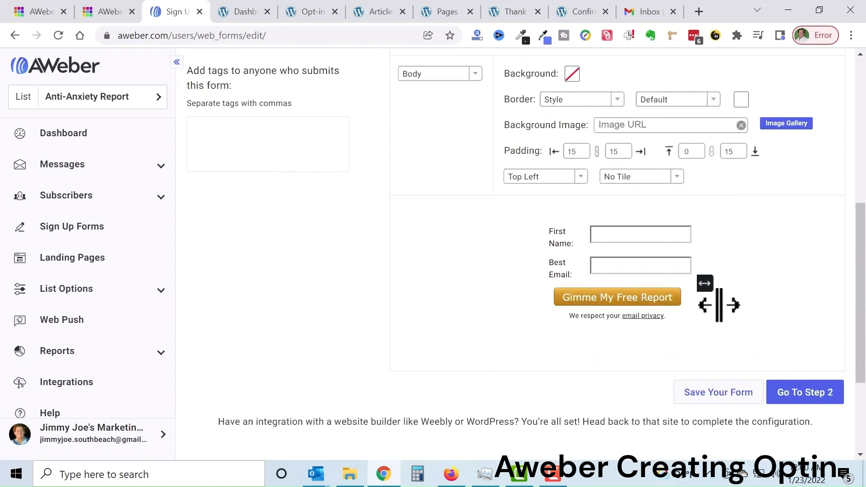
drag(707, 288, 719, 288)
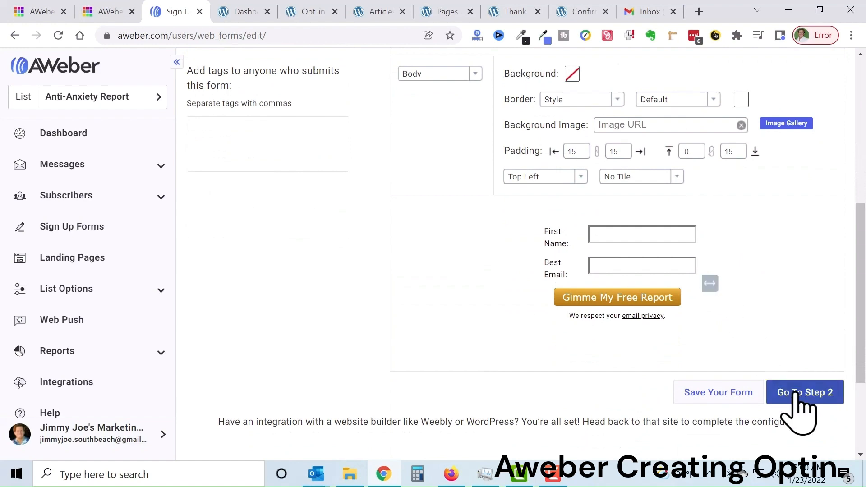
click(721, 399)
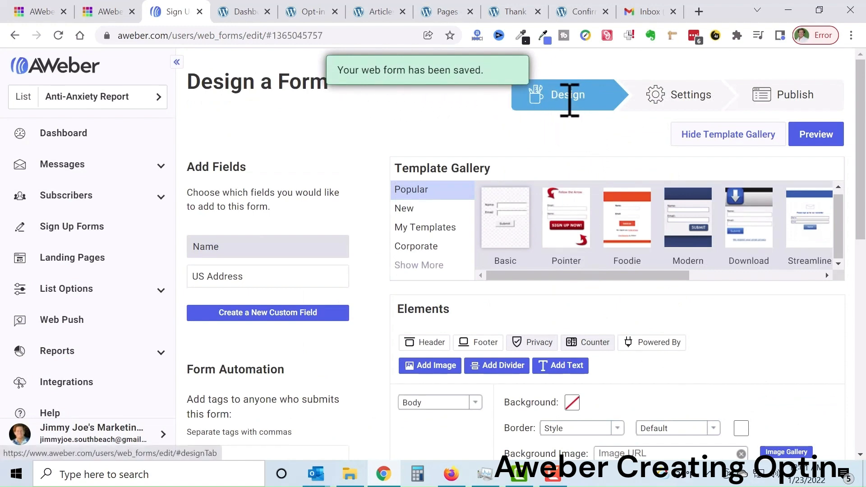
Continue to the form settings and name the form "Anti-Anxiety Custom Form"
scroll(609, 187, down, 9)
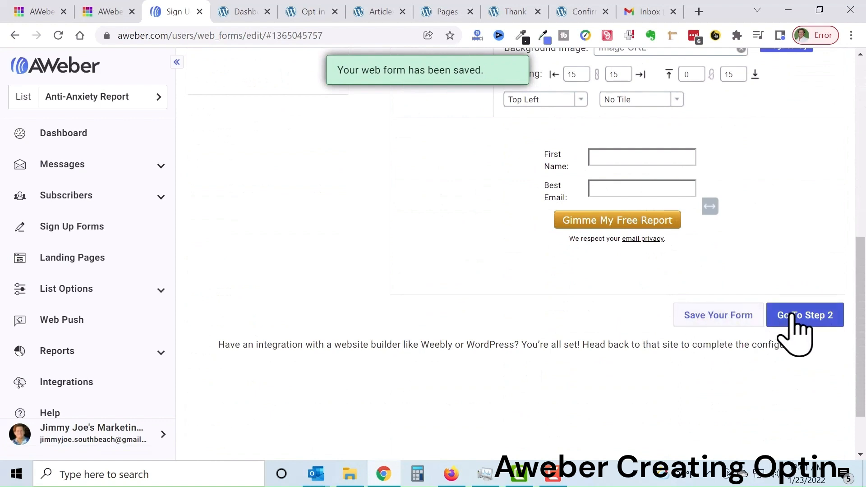
click(792, 316)
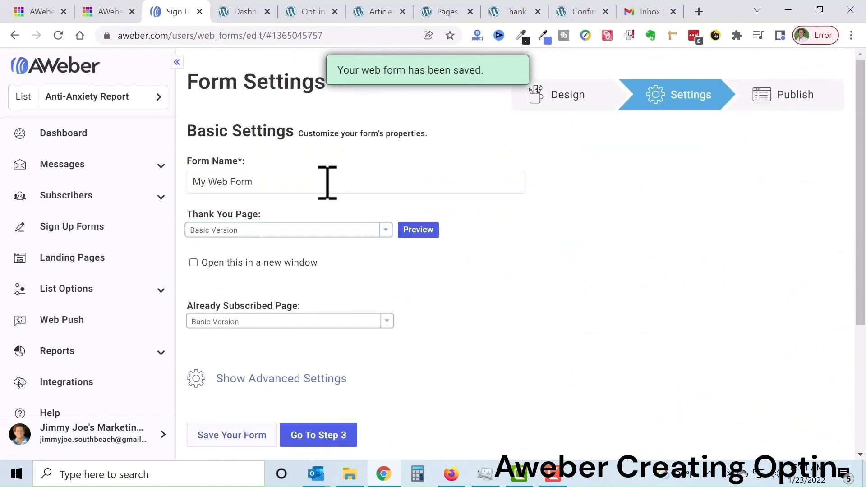
drag(326, 182, 195, 185)
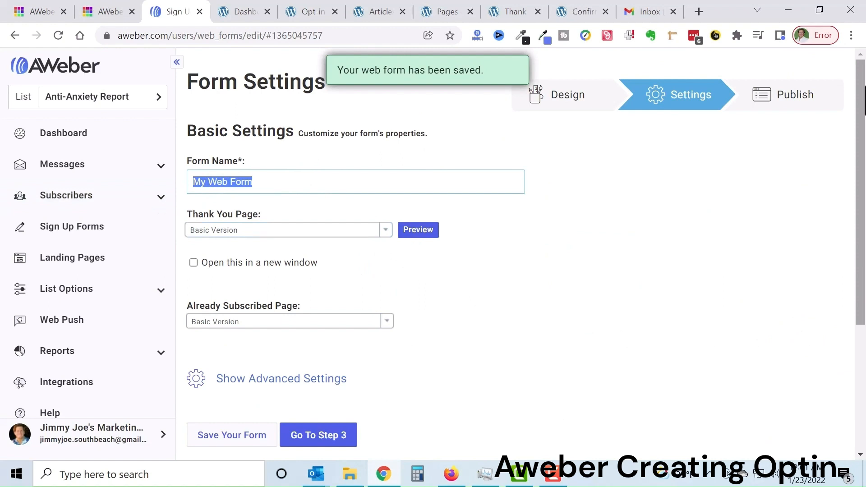
text(Anti-Anxiet)
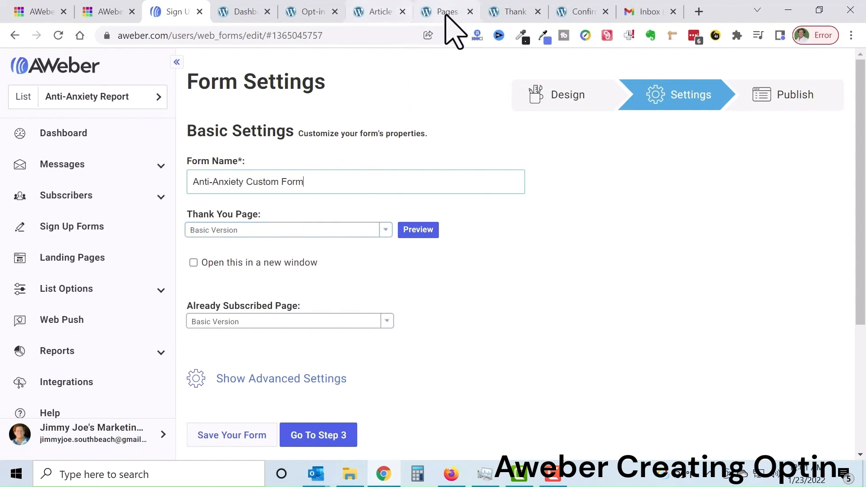
Copy the web address of the site's Thank You Anti-Anxiety Report page and look over that page
click(516, 13)
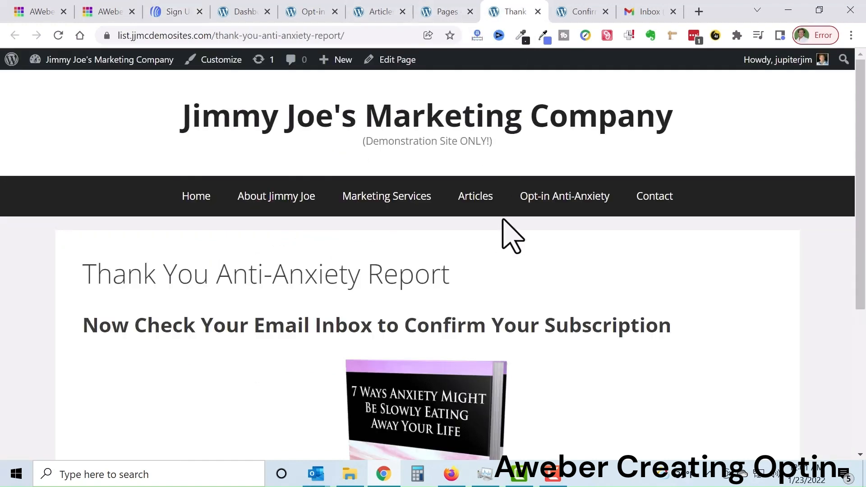
click(361, 36)
key(ctrl+c)
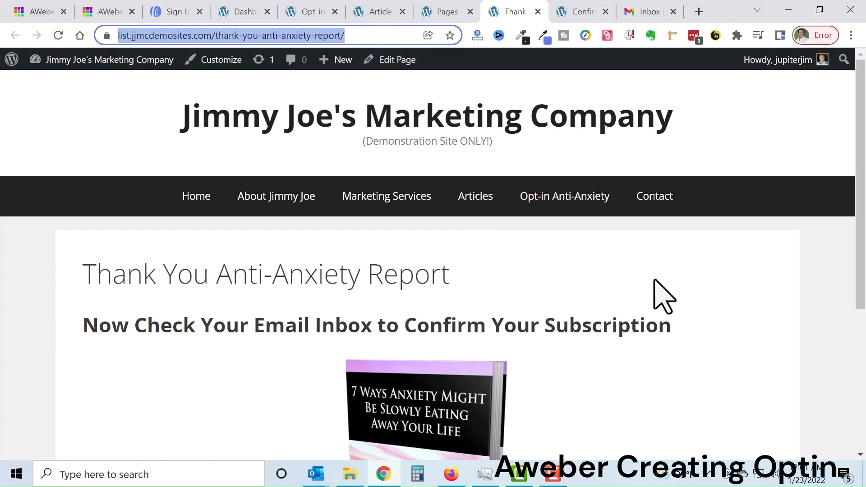
scroll(654, 282, down, 3)
scroll(650, 286, down, 1)
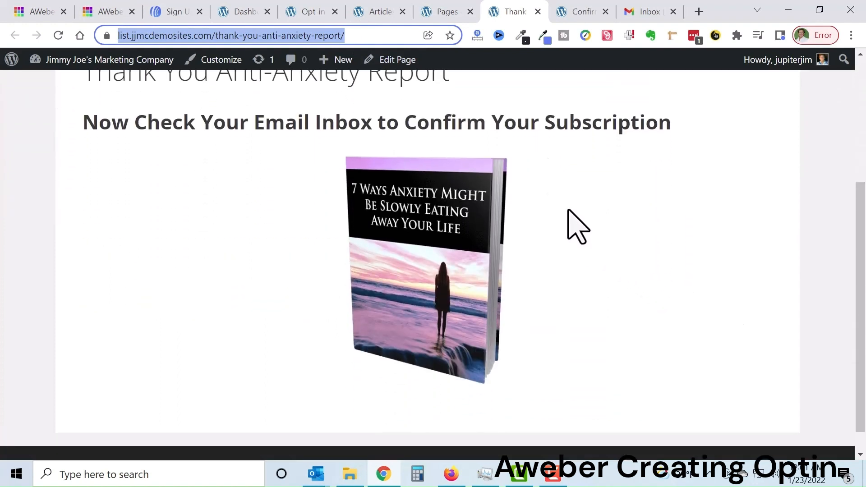
double_click(243, 121)
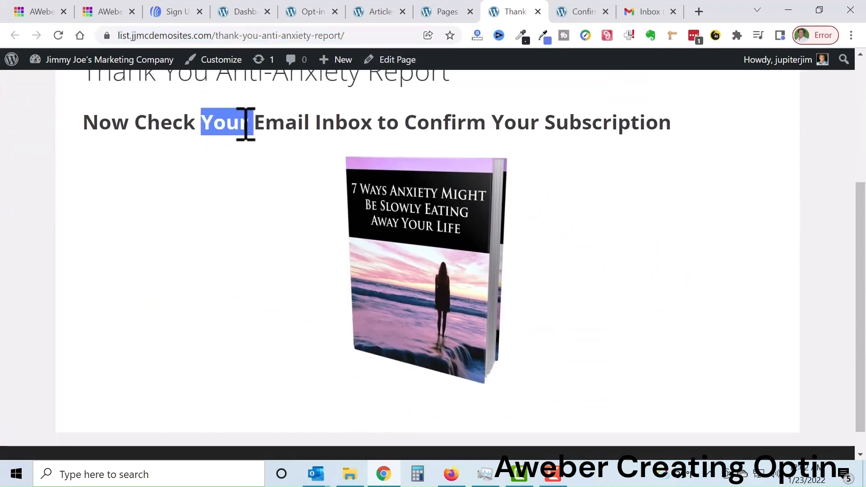
click(172, 13)
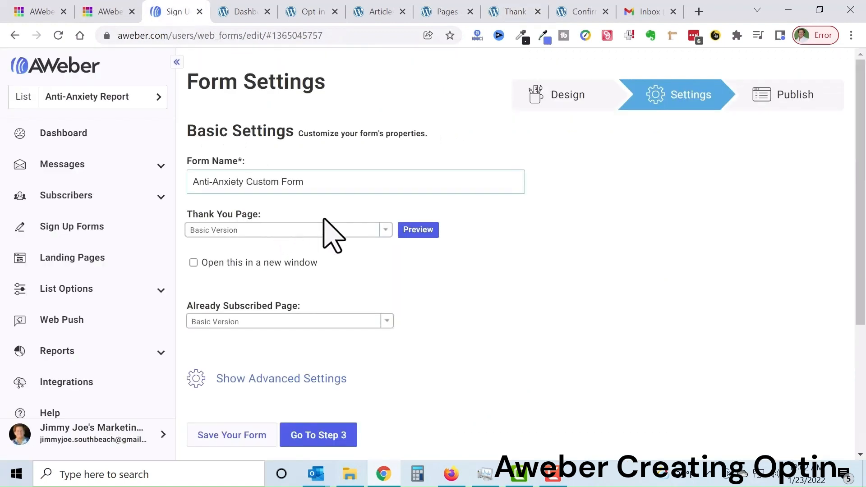
click(384, 231)
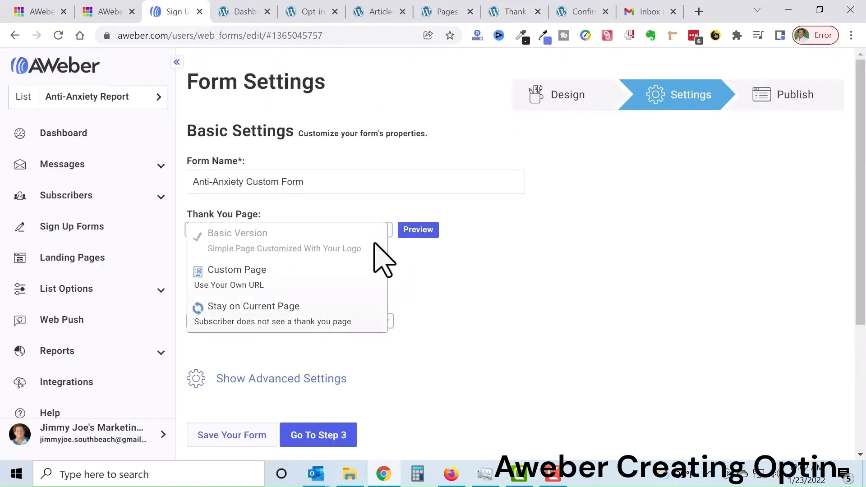
click(355, 276)
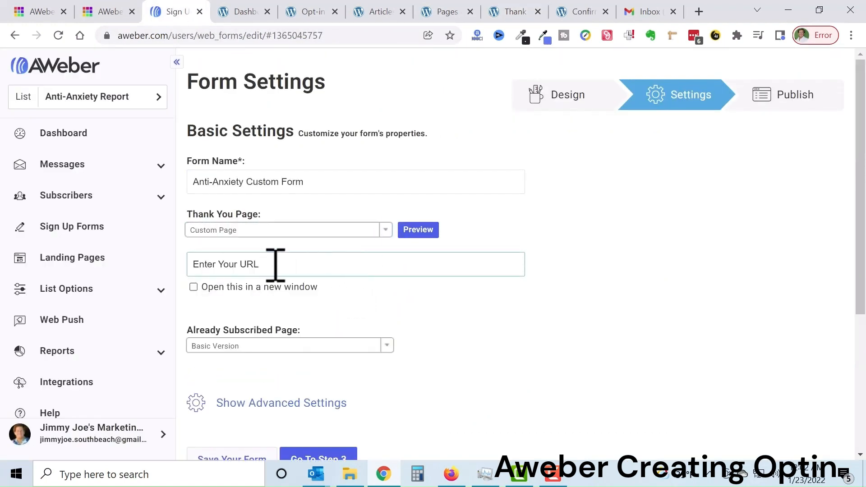
drag(242, 262, 120, 261)
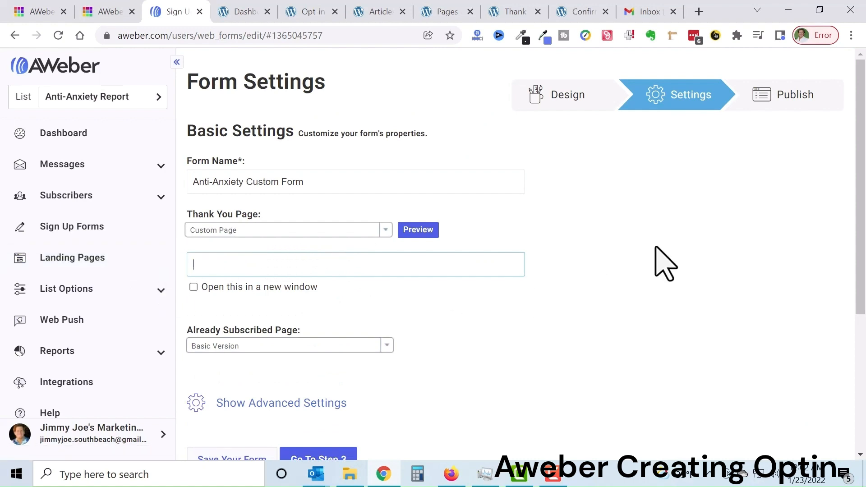
key(ctrl+v)
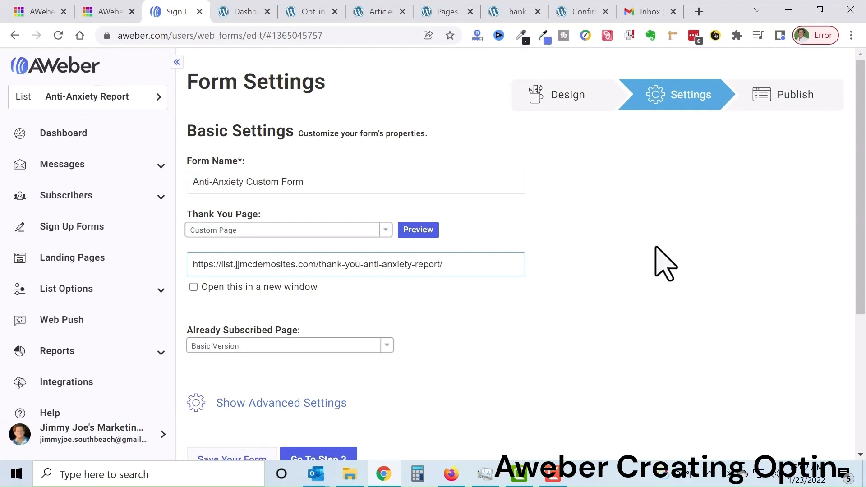
click(578, 257)
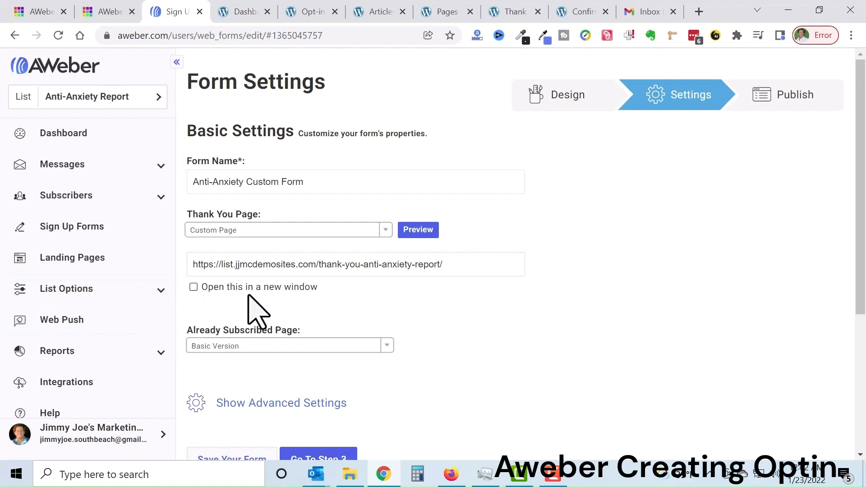
Save the form with its current settings and continue to the publishing step
scroll(631, 222, down, 2)
scroll(640, 237, down, 2)
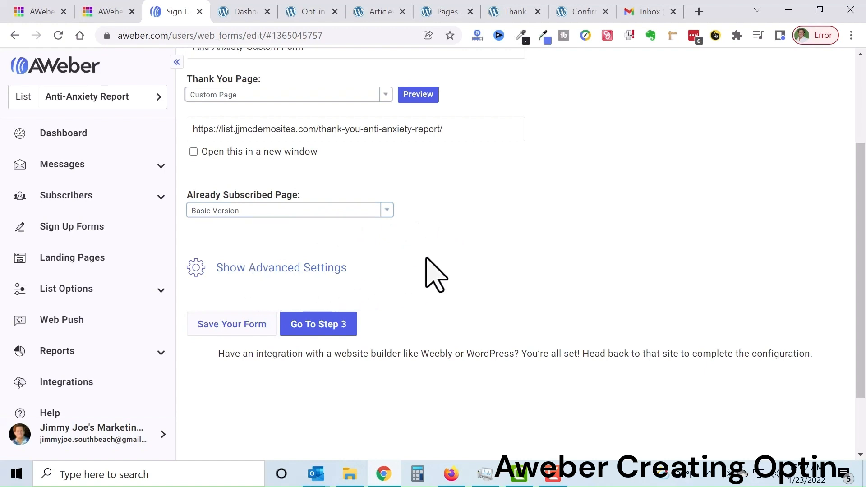
scroll(435, 275, down, 1)
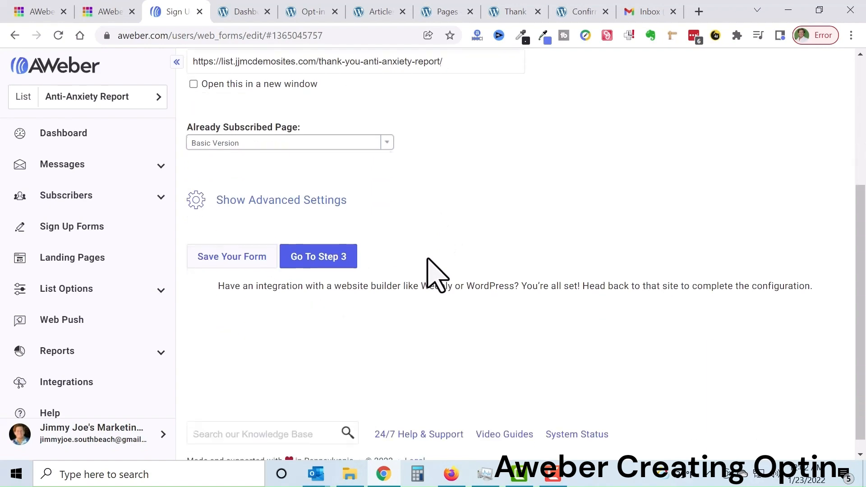
click(232, 257)
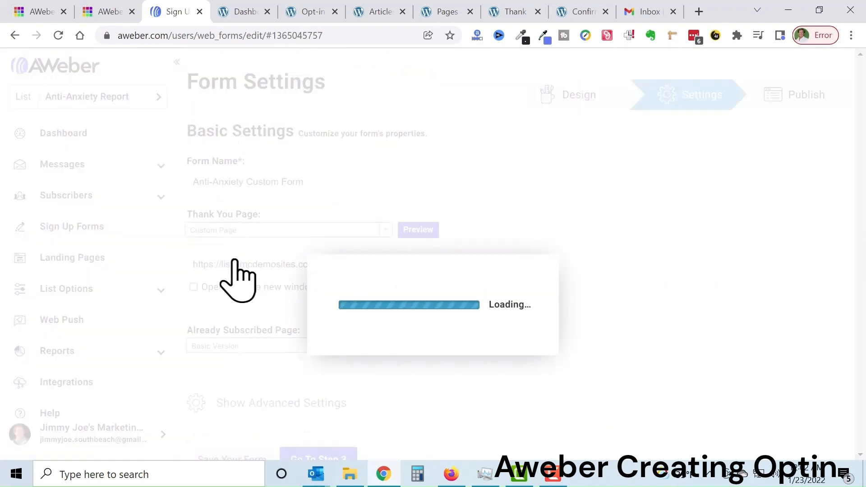
scroll(523, 197, down, 1)
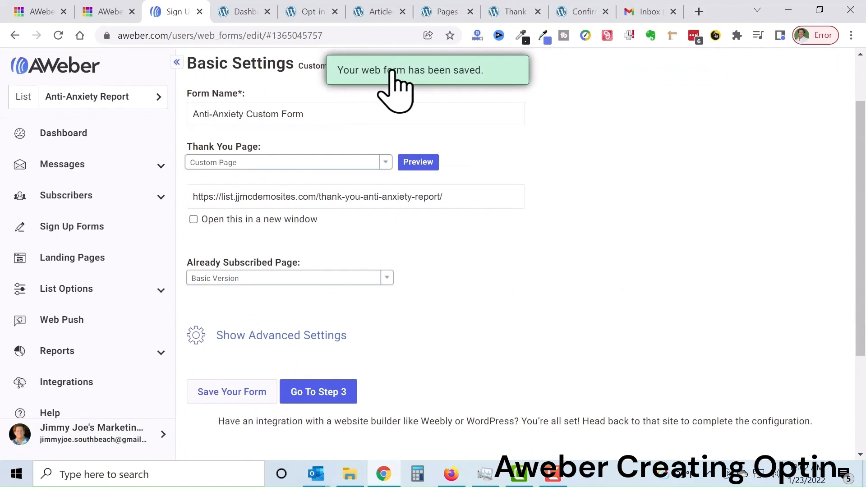
scroll(531, 193, down, 2)
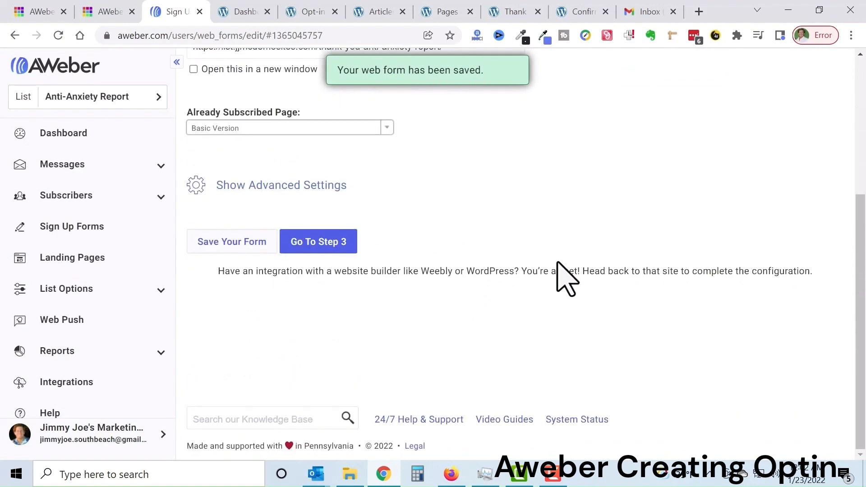
click(318, 249)
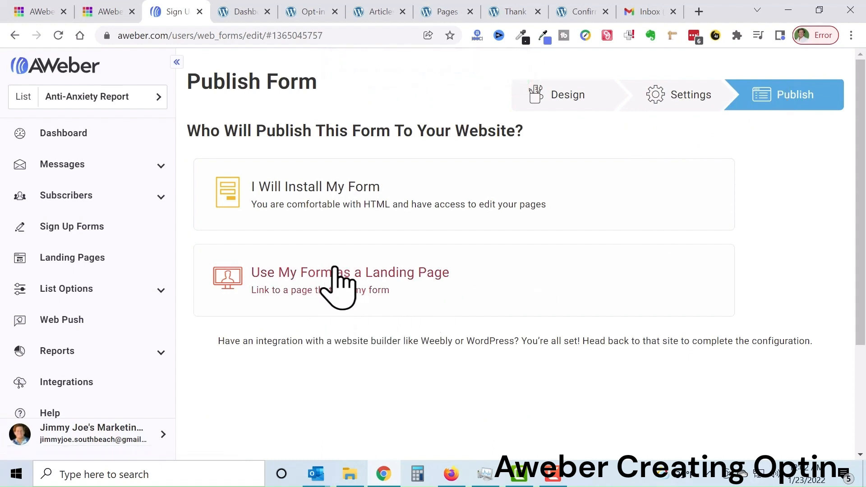
Choose to install the form yourself and display its Raw HTML Version code
click(291, 194)
scroll(307, 207, down, 3)
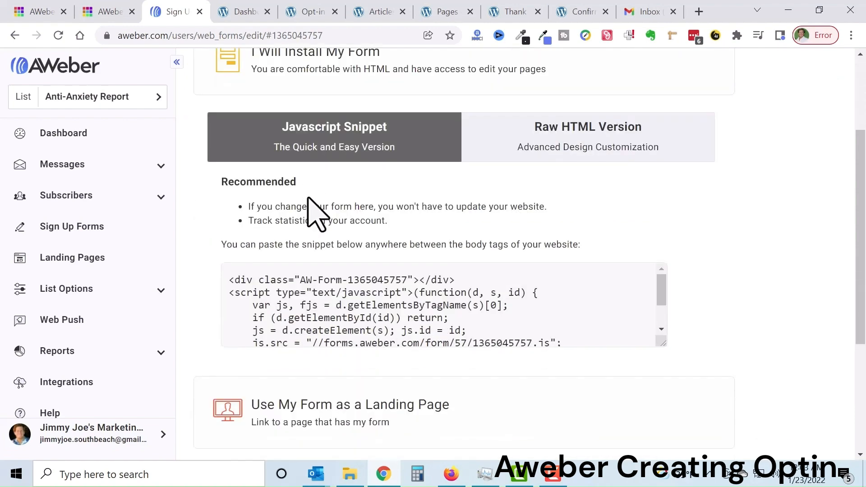
click(633, 141)
scroll(730, 243, down, 4)
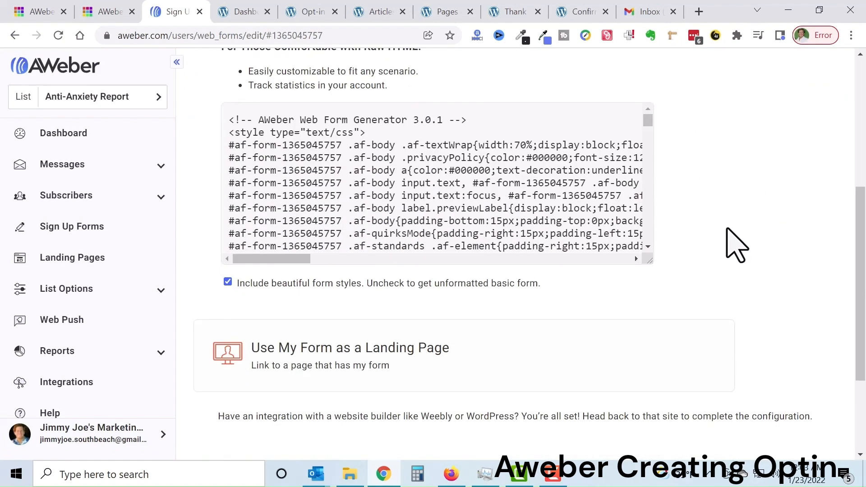
drag(647, 262, 656, 289)
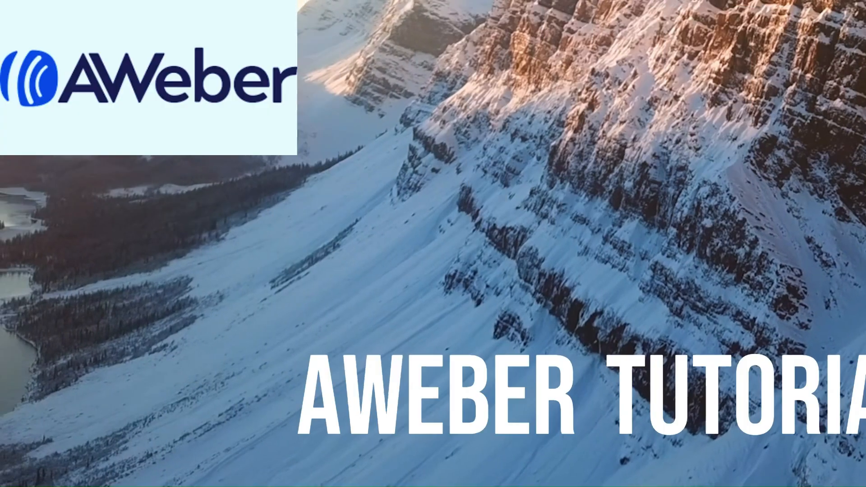